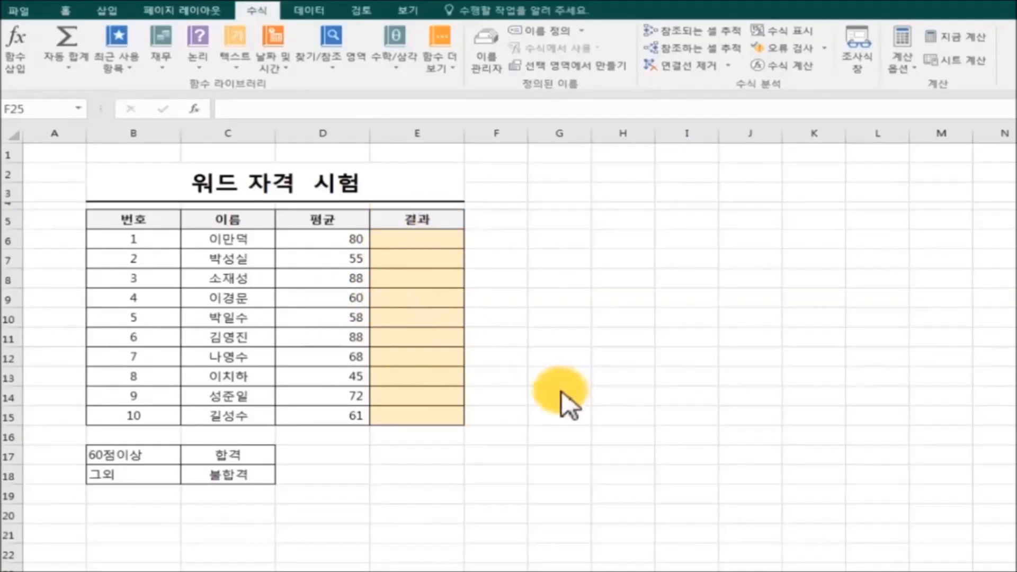
Insert an IF function in cell E6 with the logical test D6>60
left_click(413, 238)
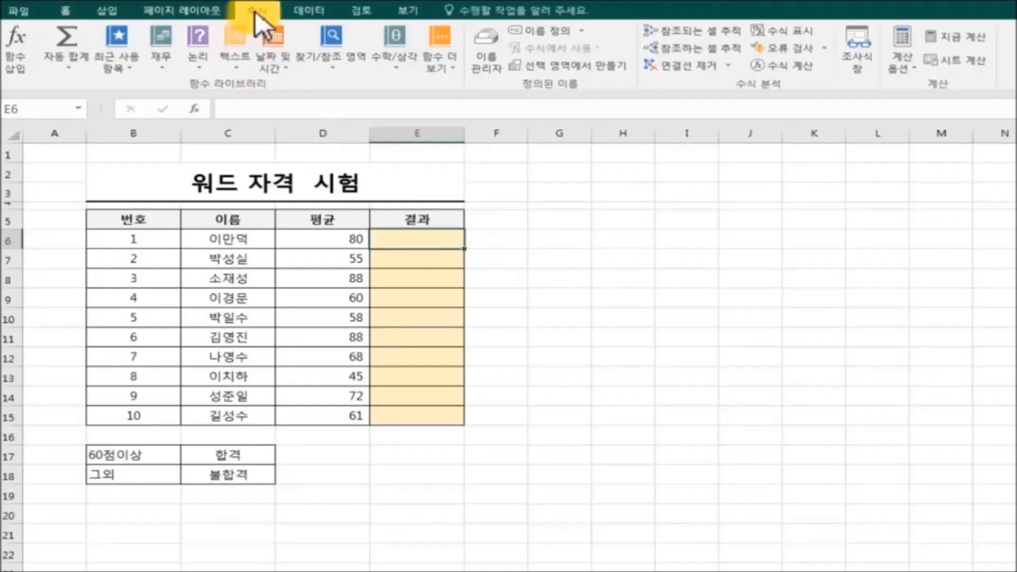
left_click(199, 61)
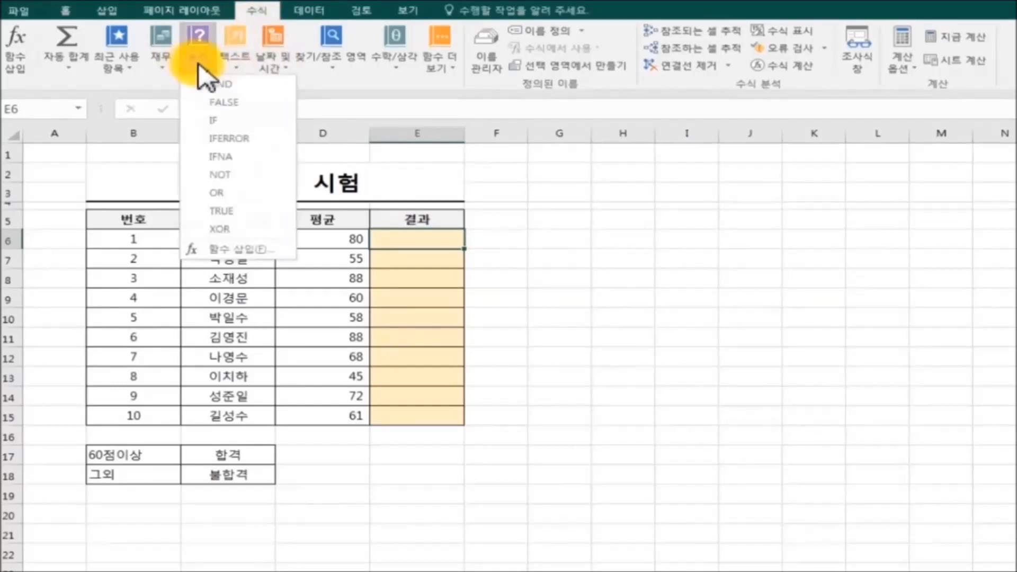
left_click(236, 125)
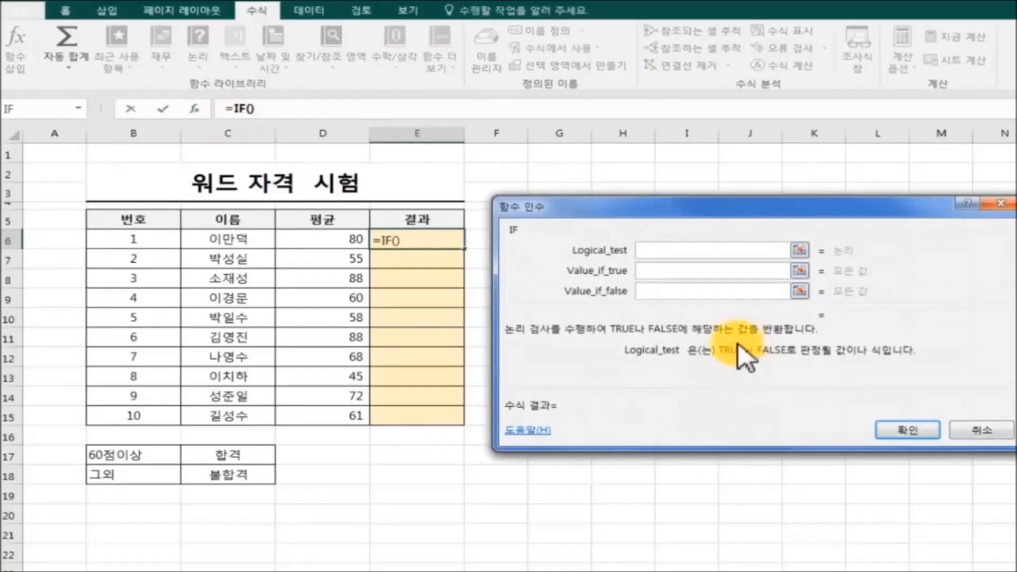
left_click(800, 249)
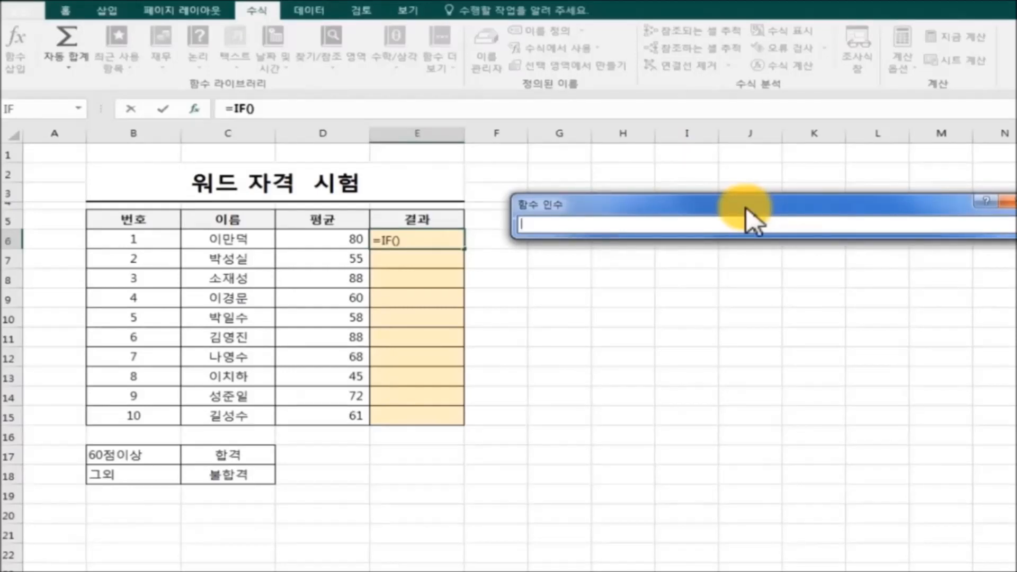
left_click(332, 242)
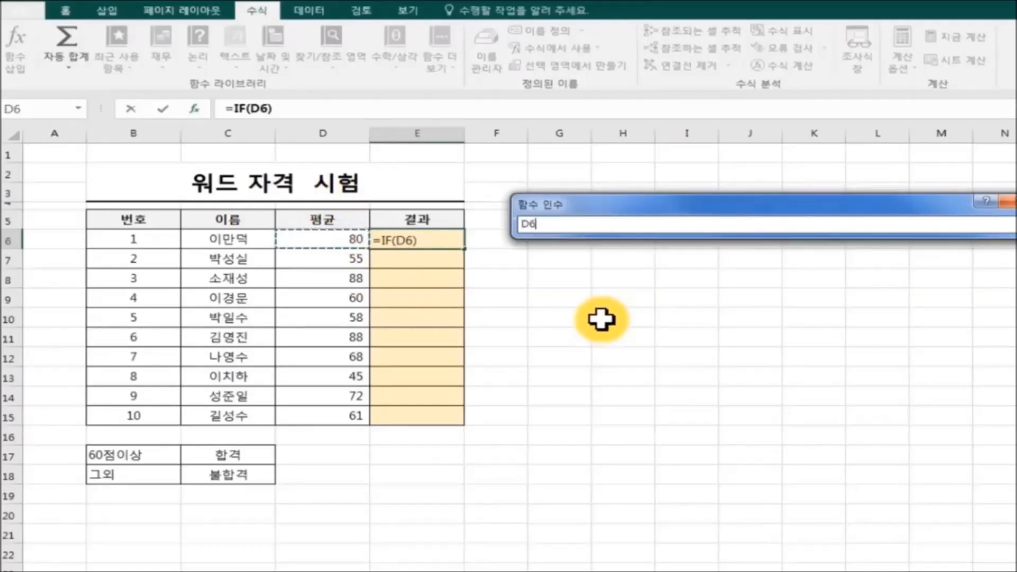
type(">")
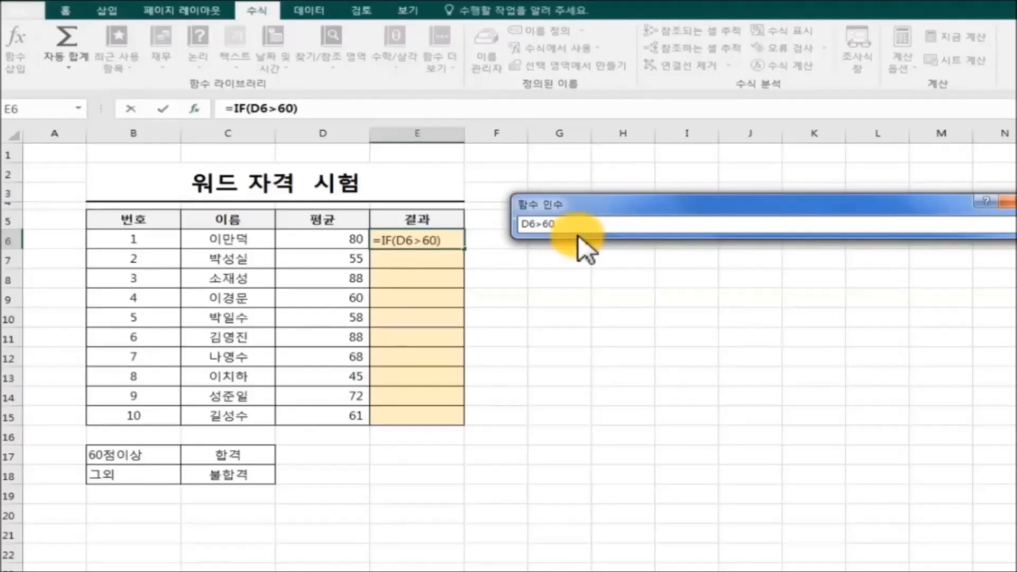
type("60")
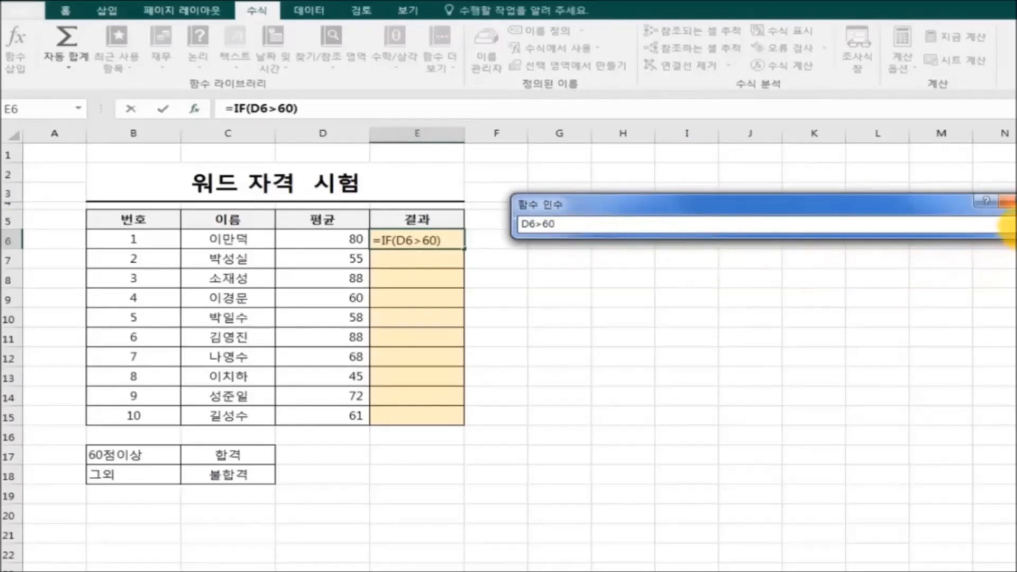
left_click(1006, 223)
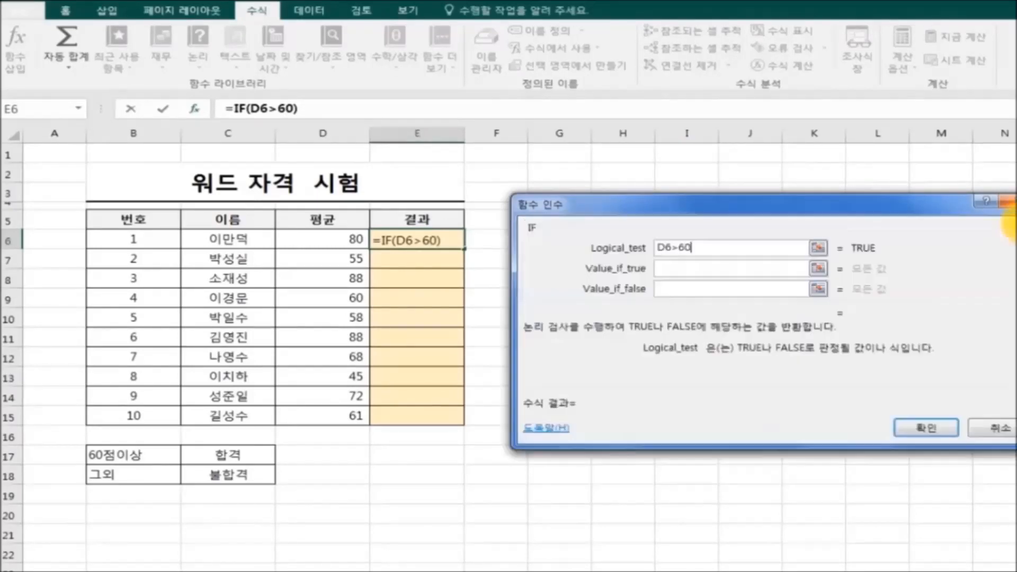
Set the IF function's value if true to "합격", enclosed in double quotation marks
left_click(710, 268)
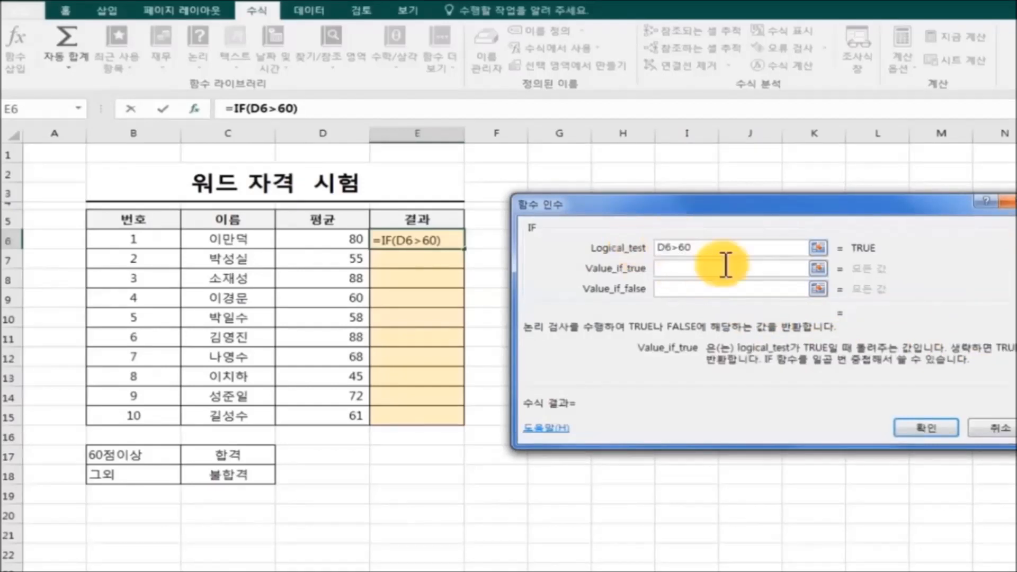
type("합격")
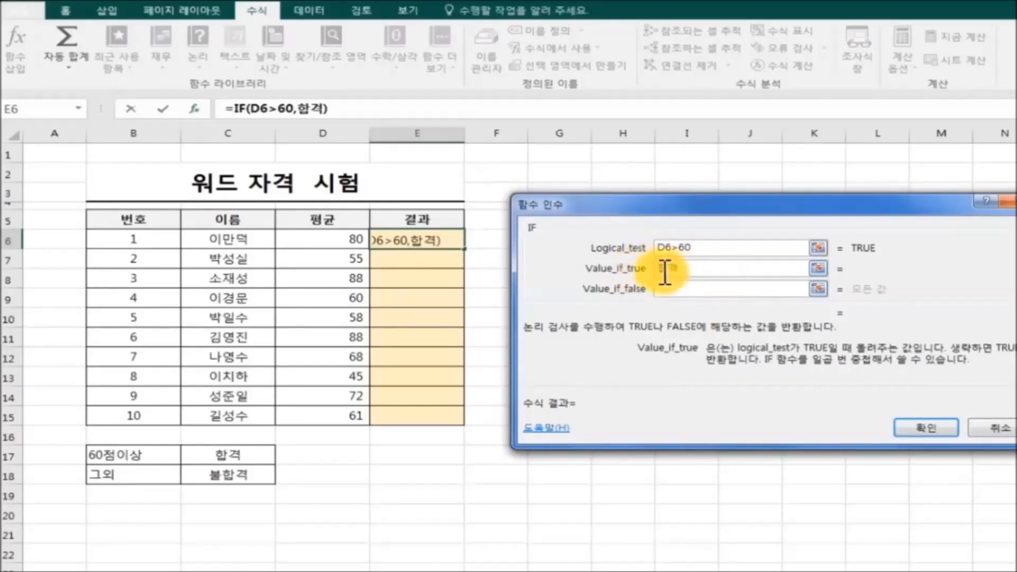
type("\"")
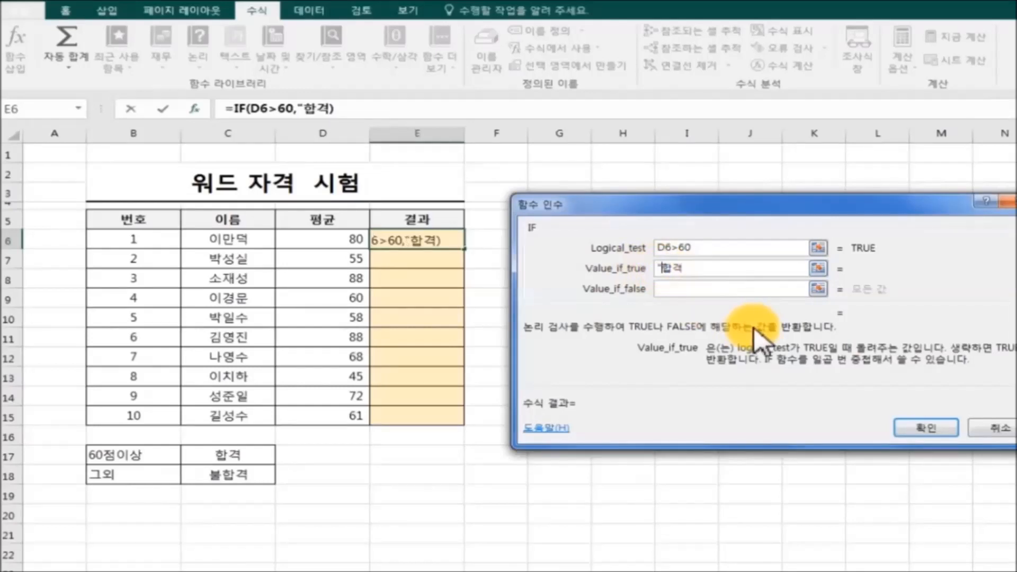
left_click(712, 266)
type("\"")
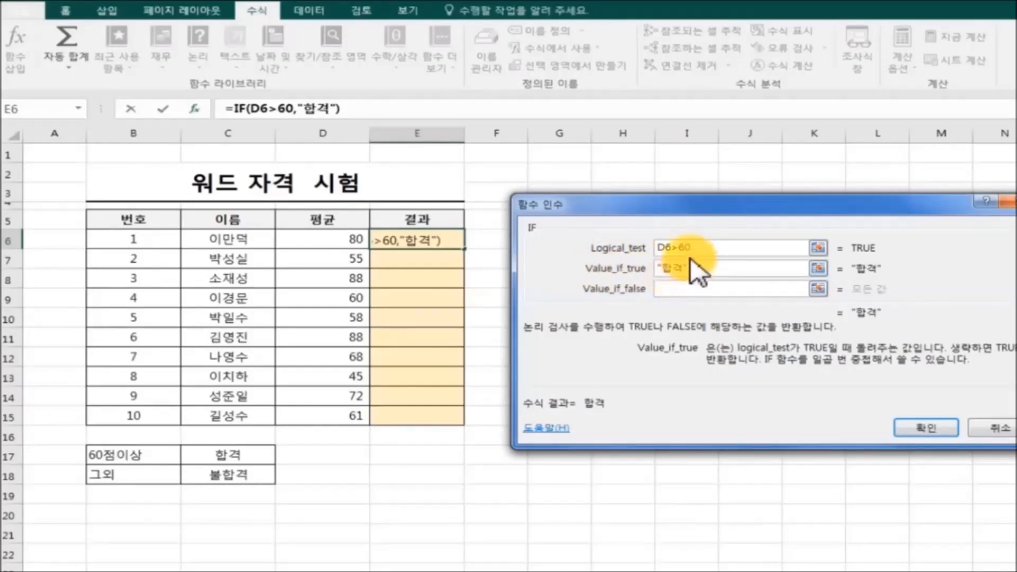
Set the IF function's value if false to "불합격" and fill the finished formula down from E6 through E15
left_click(691, 289)
type("\"")
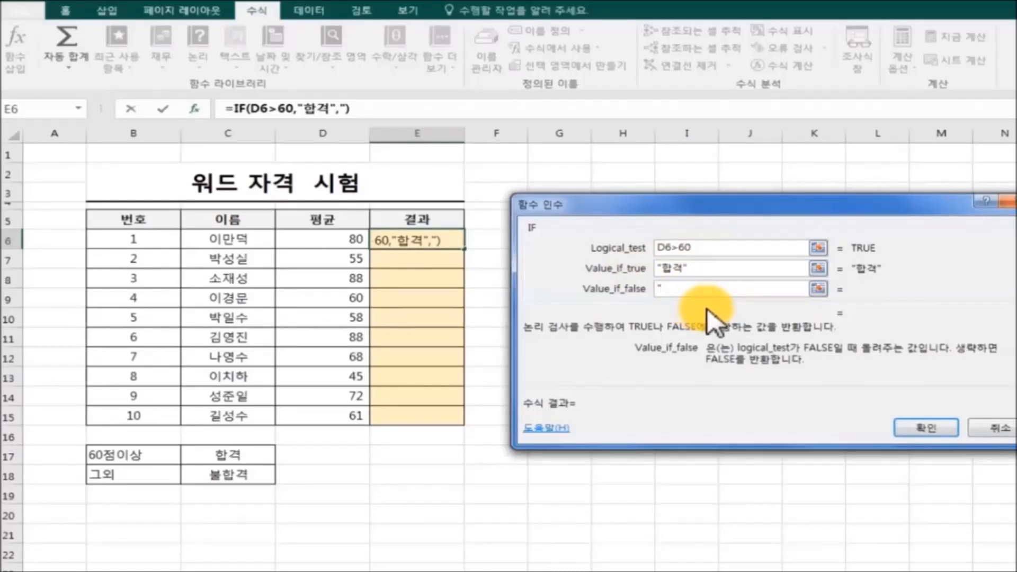
type("불합거")
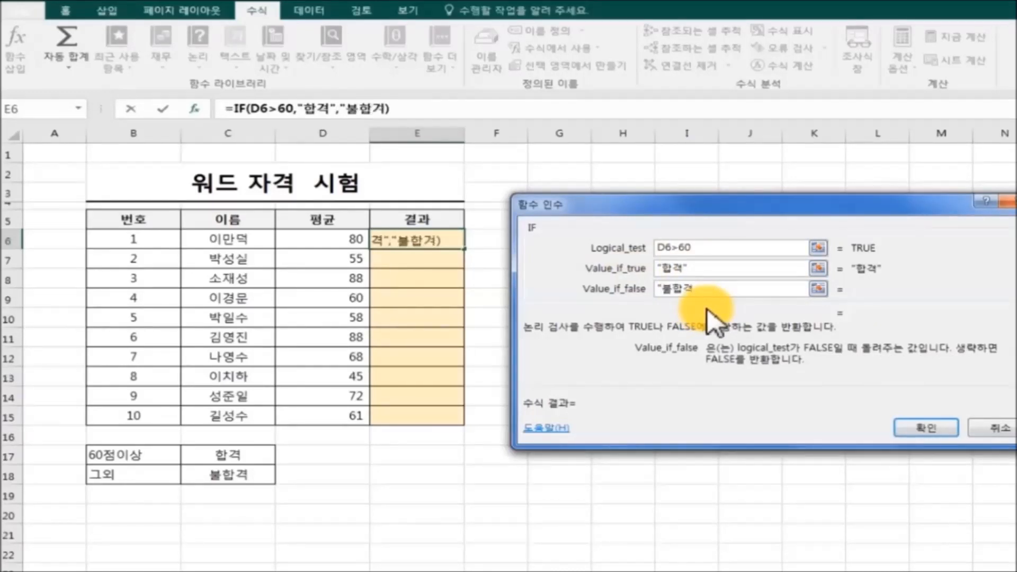
type("\"")
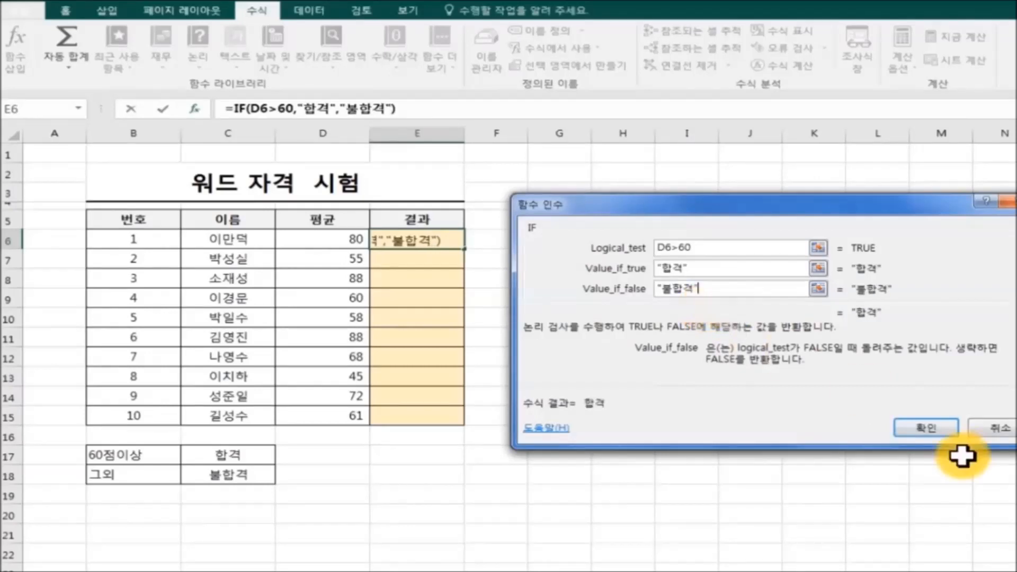
left_click(926, 427)
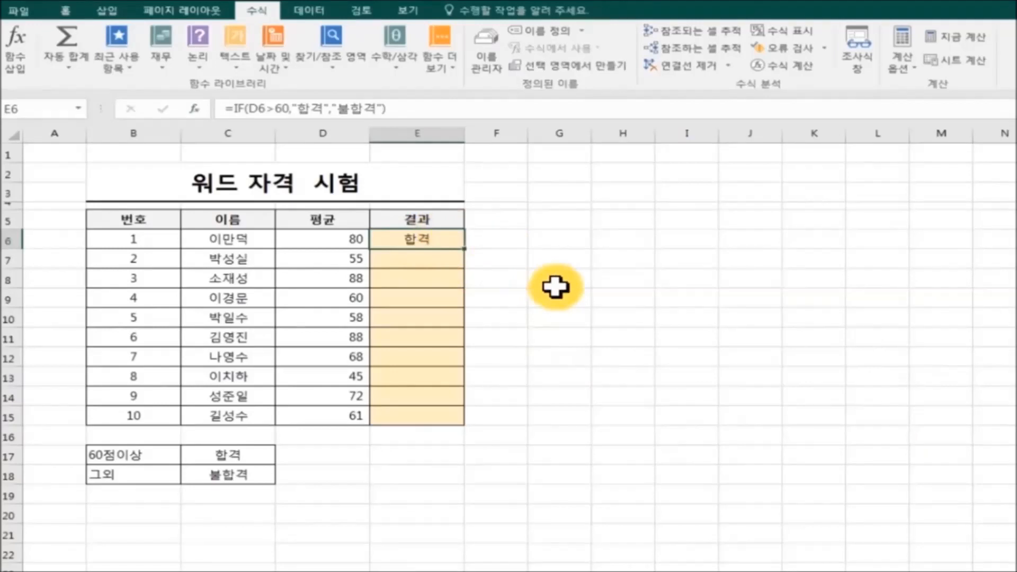
left_click_drag(466, 252, 468, 422)
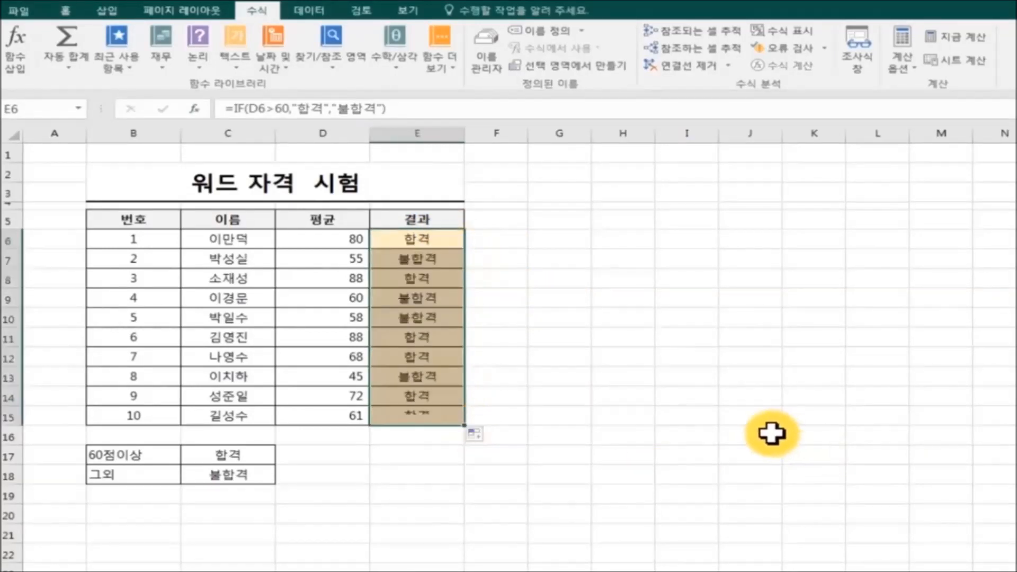
left_click(771, 433)
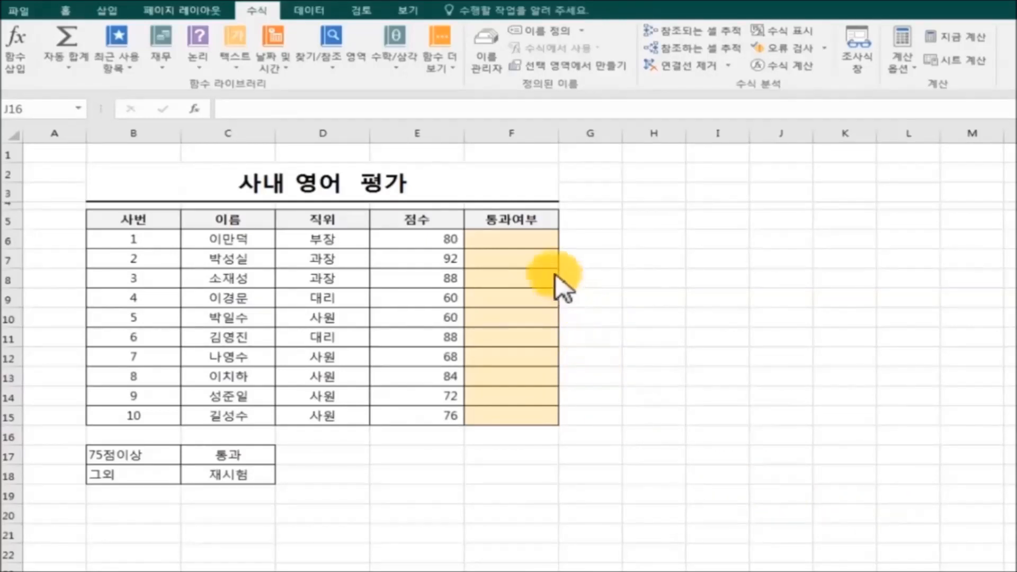
On the 사내 영어 평가 sheet, insert an IF function in cell F6 with the logical test E6>75
left_click(516, 238)
left_click(198, 66)
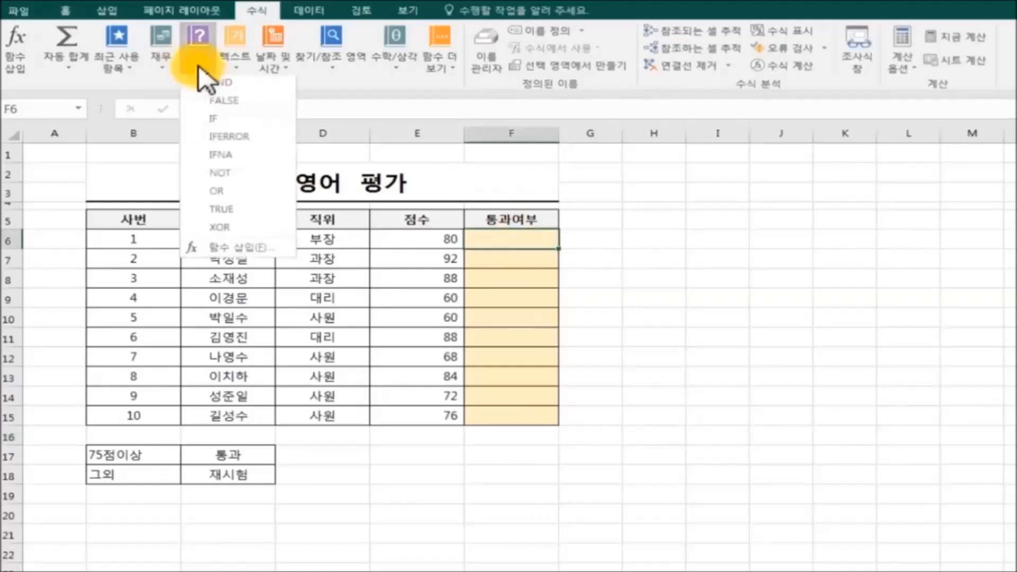
left_click(223, 121)
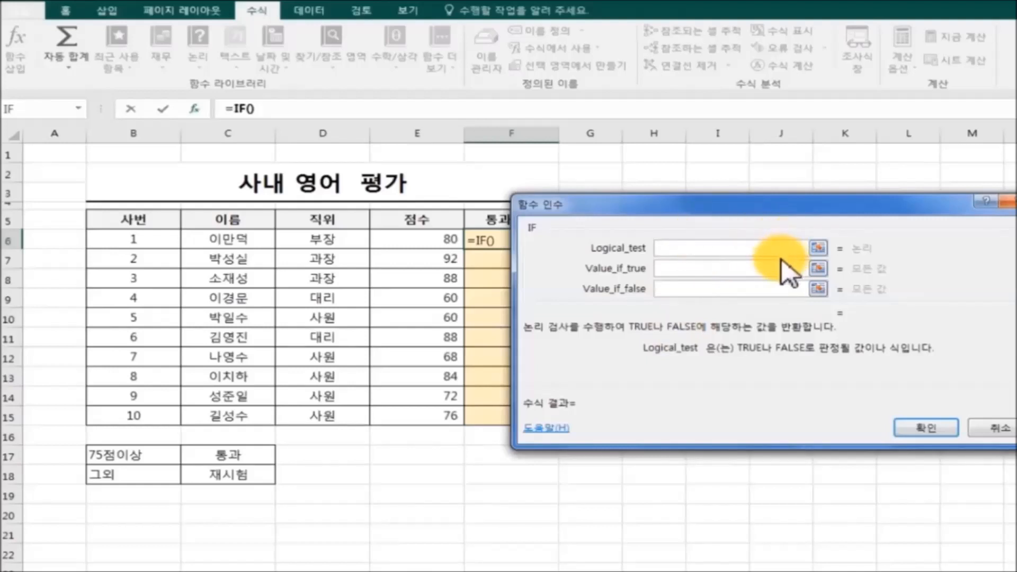
left_click(818, 247)
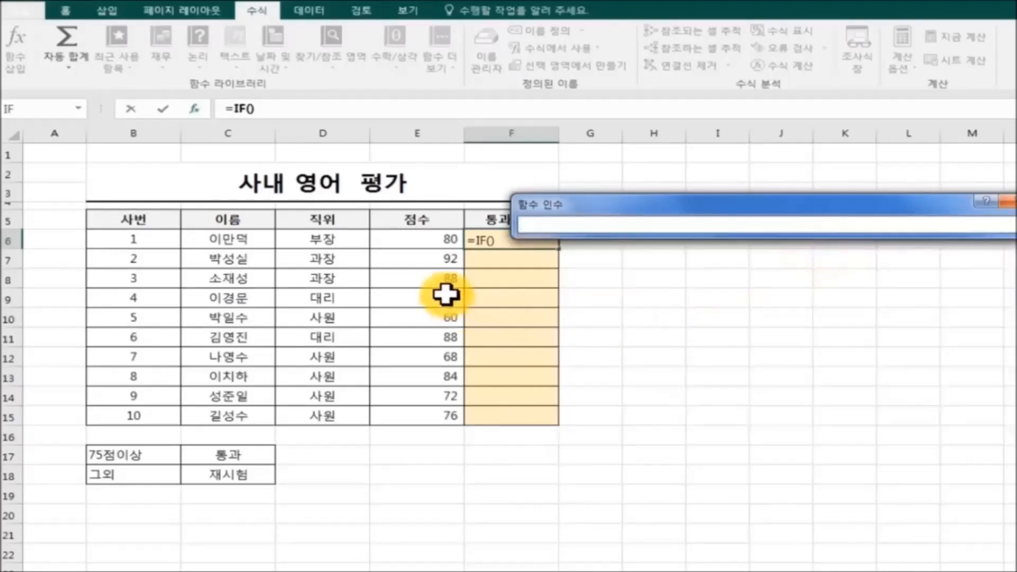
left_click(424, 244)
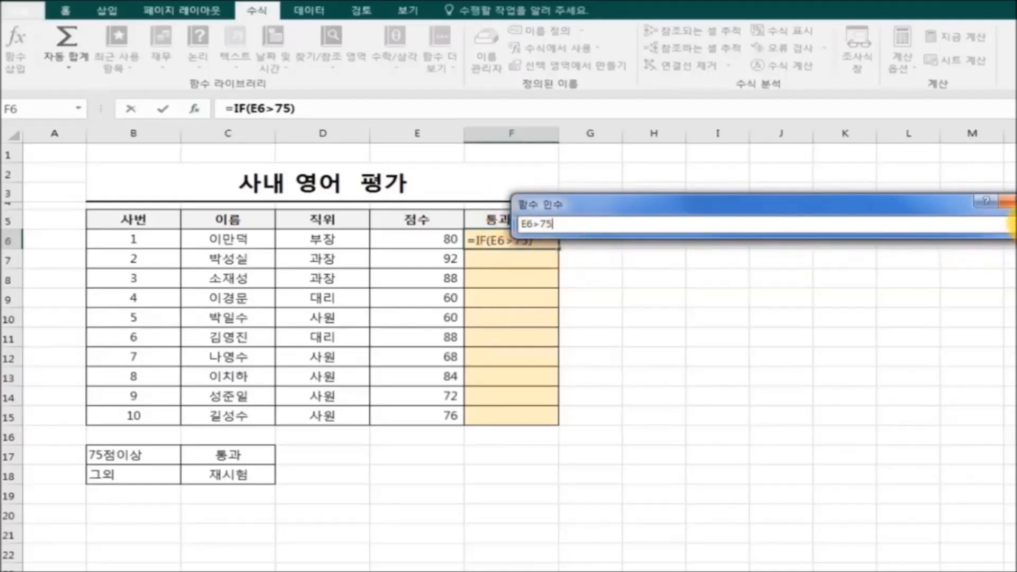
left_click(1015, 224)
Set the value if true of F6's IF function to "통과", enclosed in double quotation marks
left_click(691, 267)
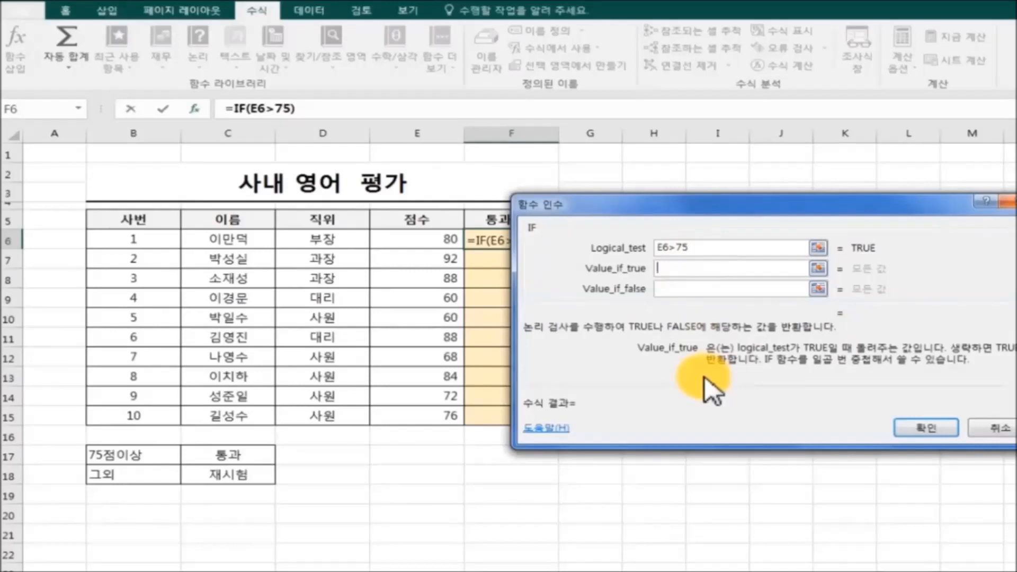
type("토ㅇ고")
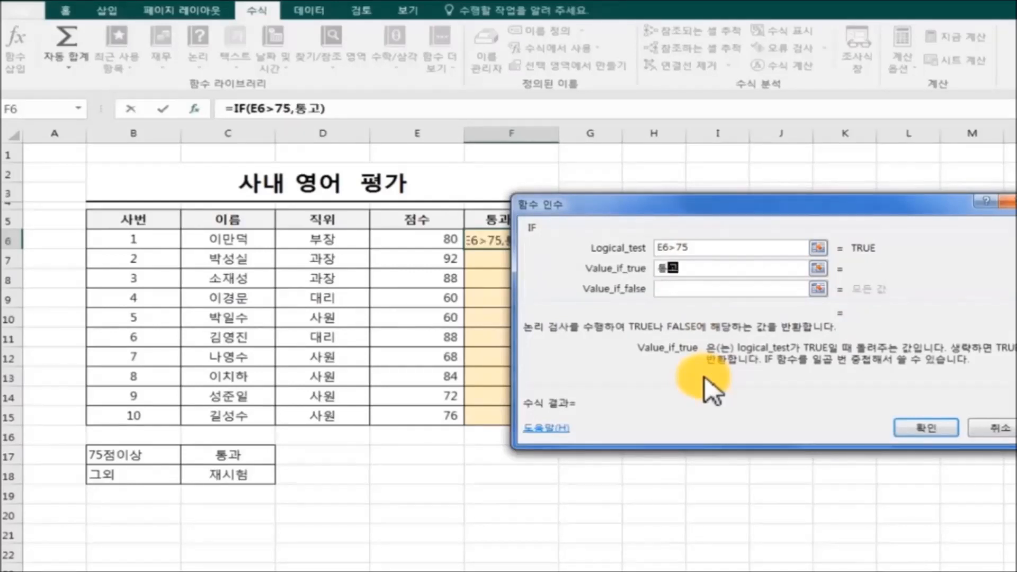
left_click(658, 267)
type("\"")
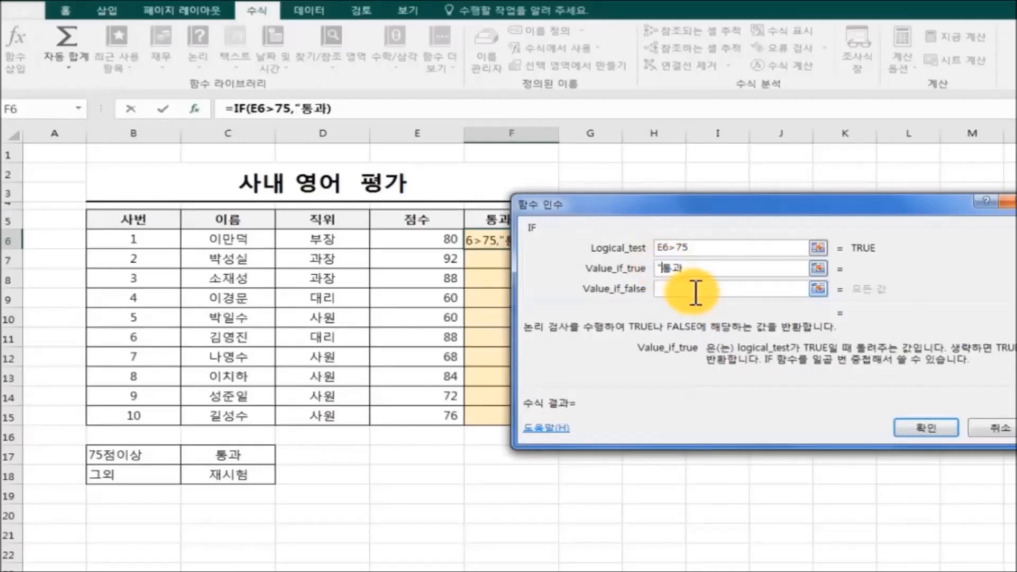
left_click(699, 269)
type("\"")
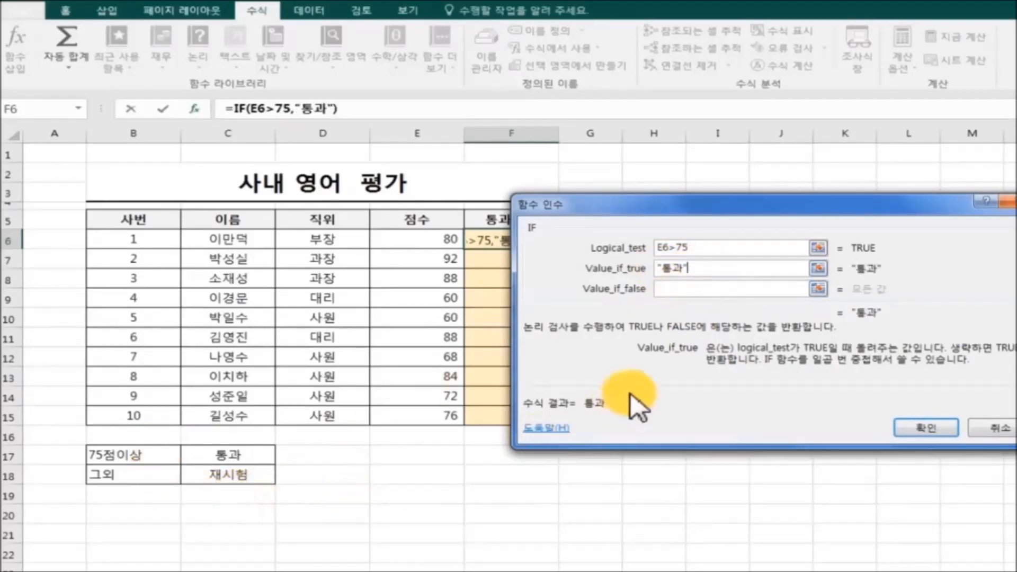
Set the value if false to "재시험" and fill the finished formula down the 통과여부 column from F6 through F15
left_click(681, 289)
type("\"")
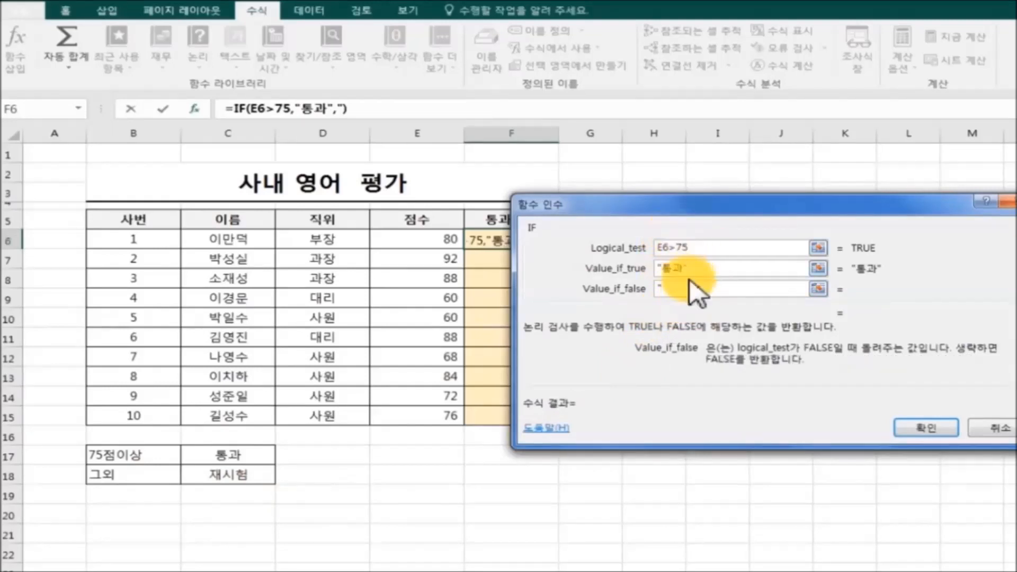
type("재시")
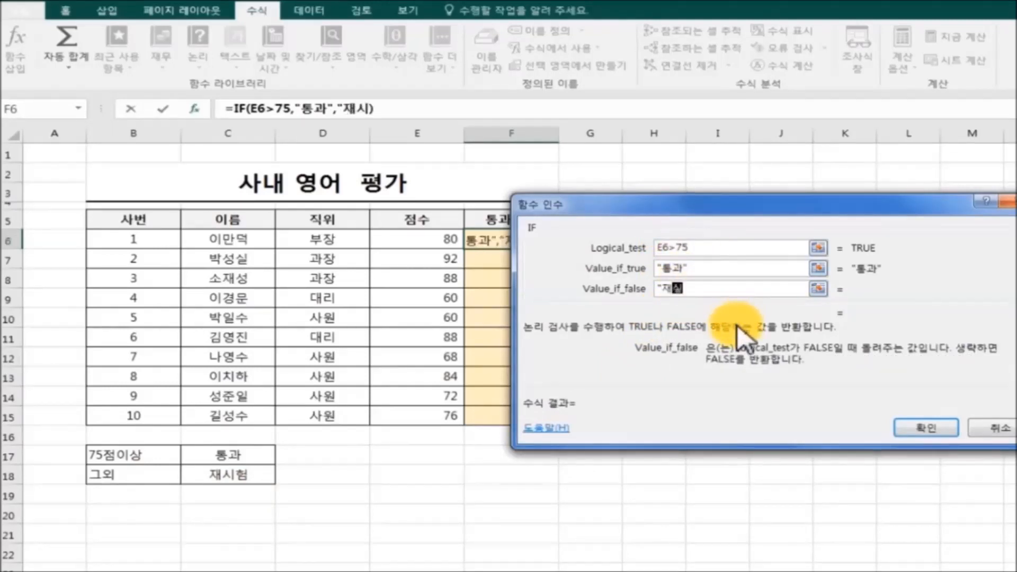
type("허\"")
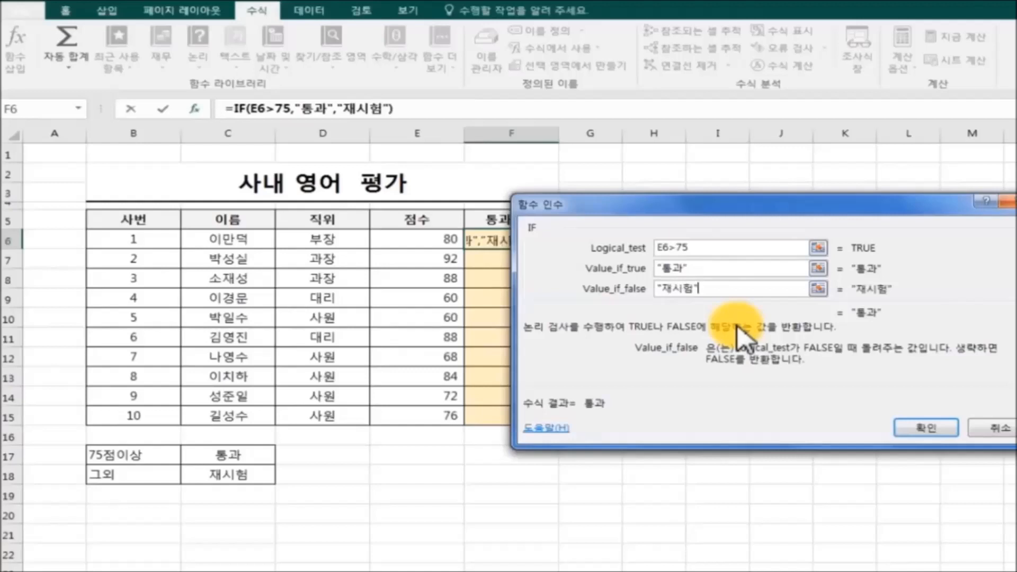
left_click(927, 427)
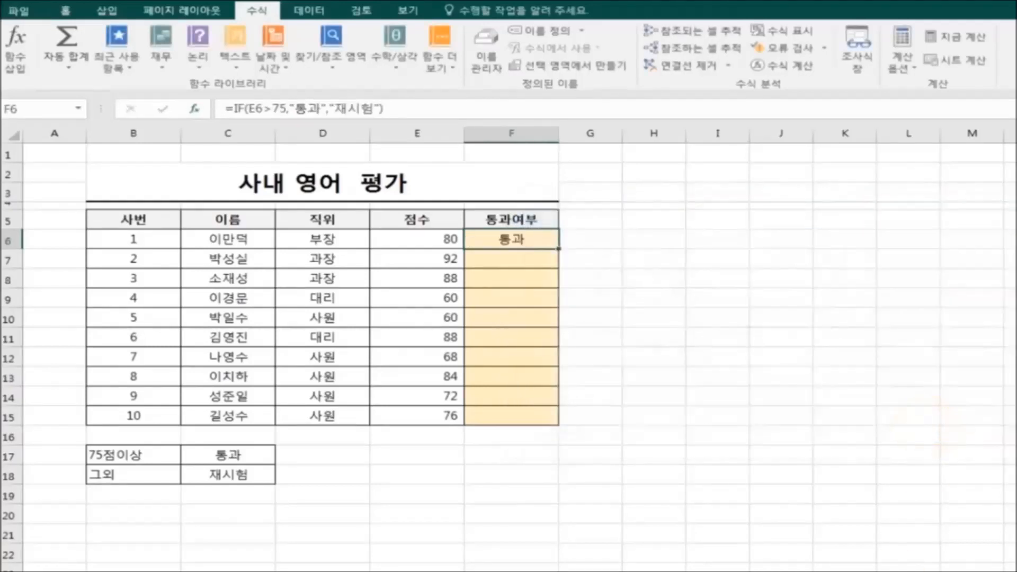
left_click_drag(561, 252, 572, 427)
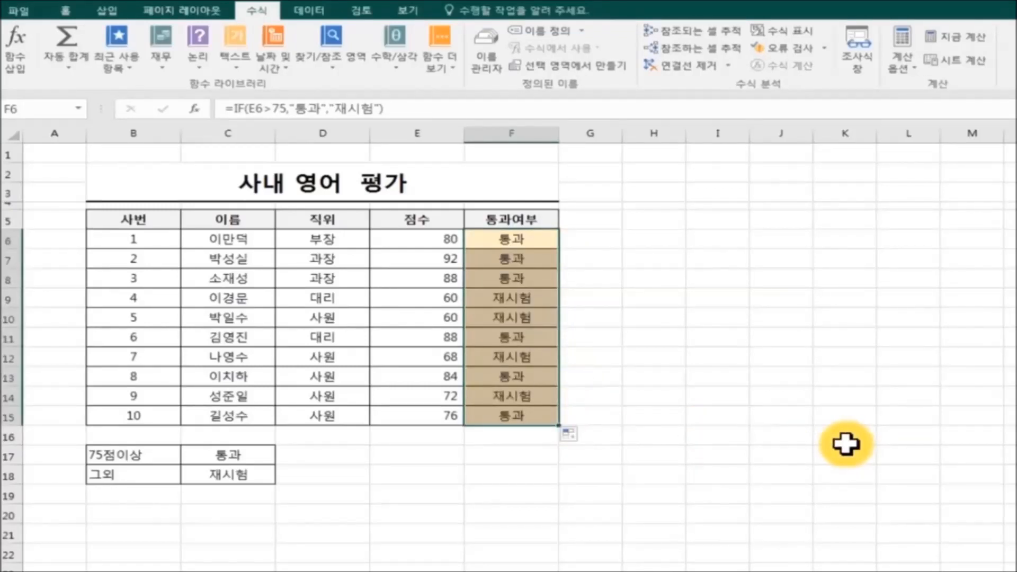
left_click(750, 404)
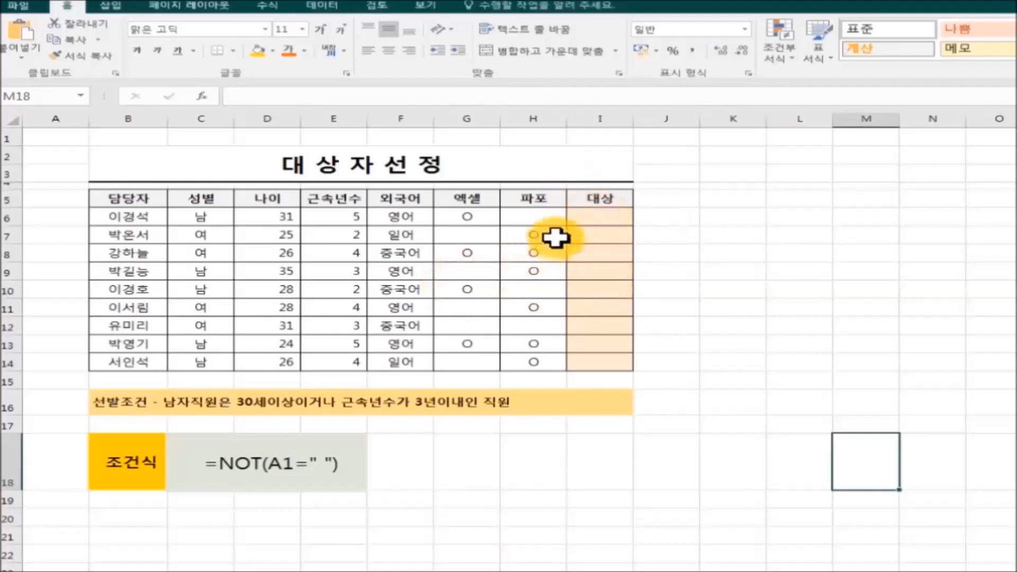
On the 대상자선정 sheet, enter the formula =NOT(나이<30) in cell I6 of the 대상 column
left_click(595, 218)
left_click(265, 98)
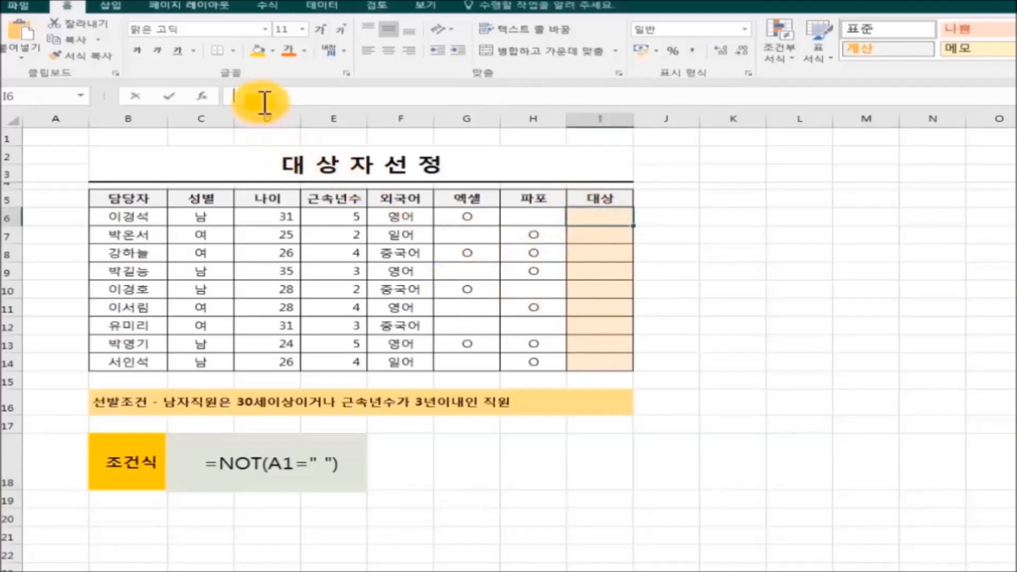
type("=")
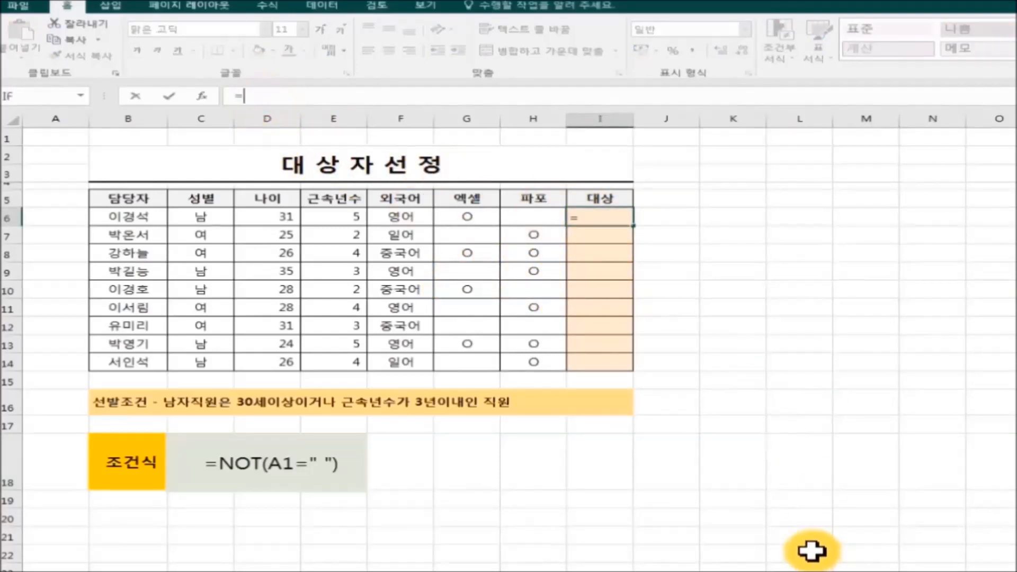
type("NOT")
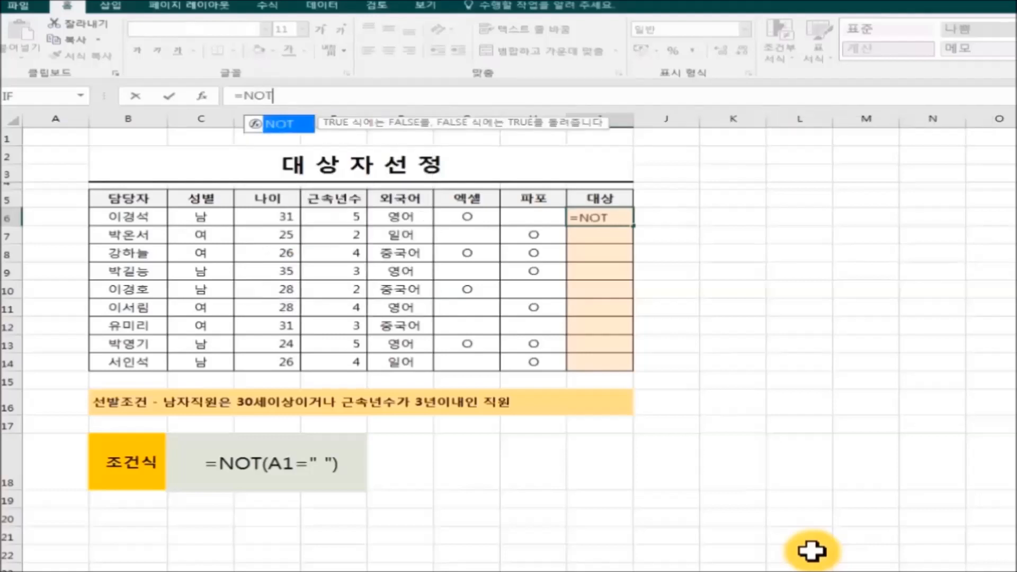
type("(")
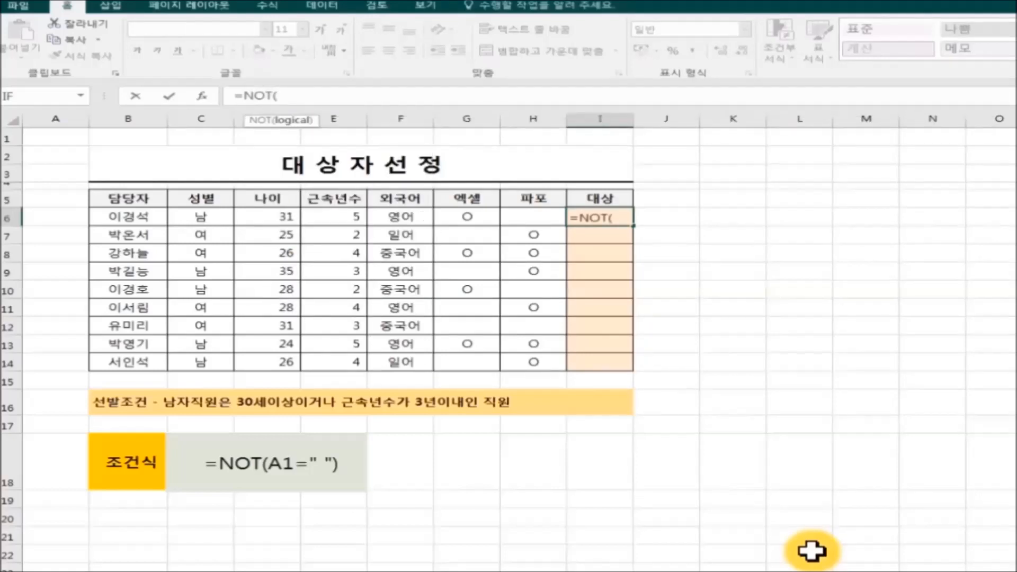
type("나이")
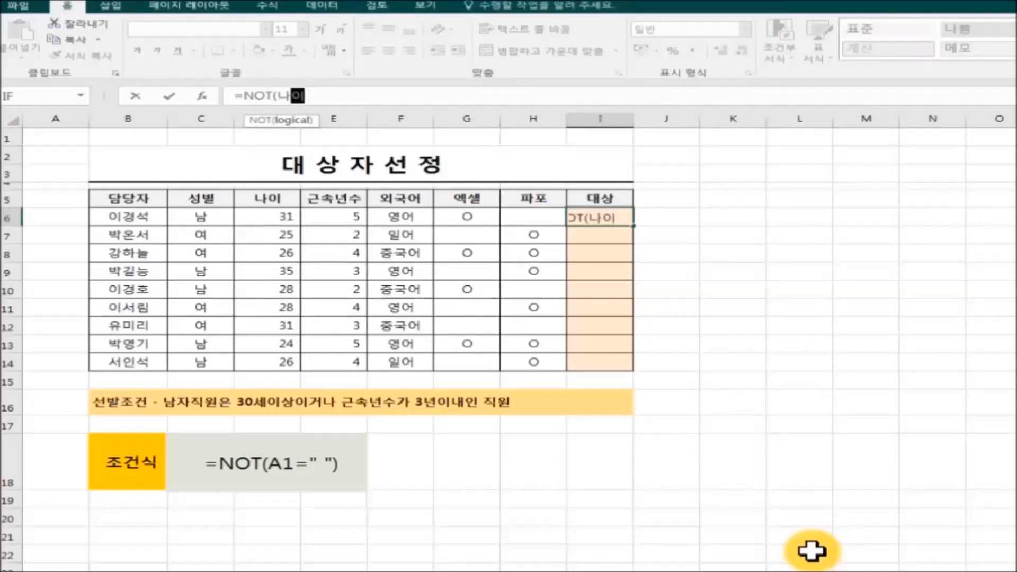
type("<")
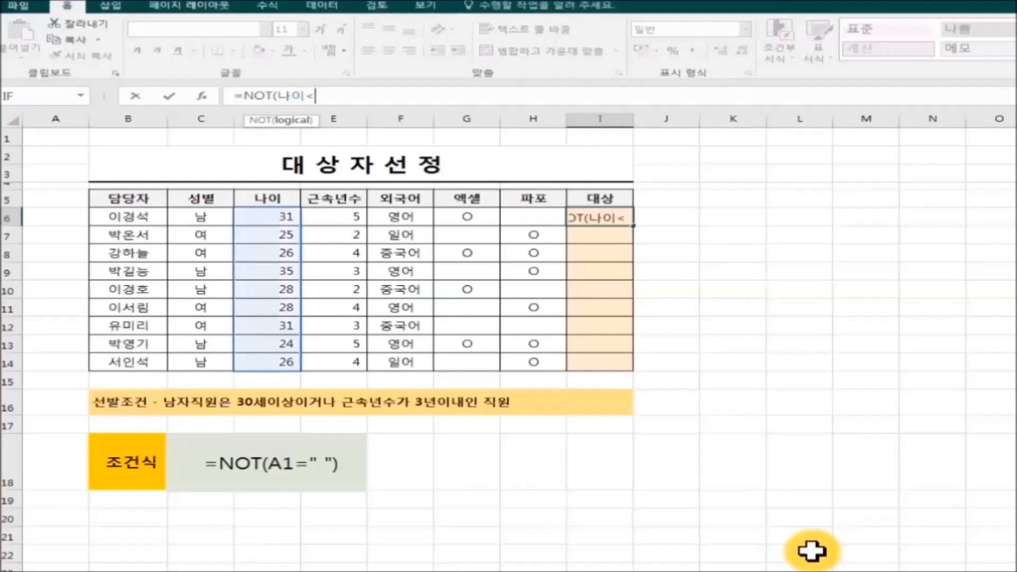
type("30)")
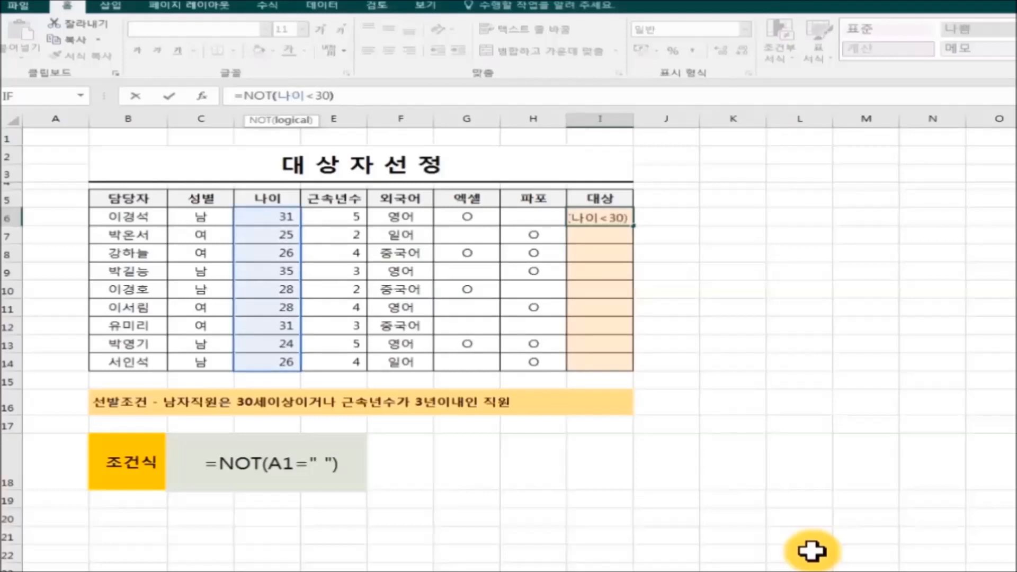
key("Return")
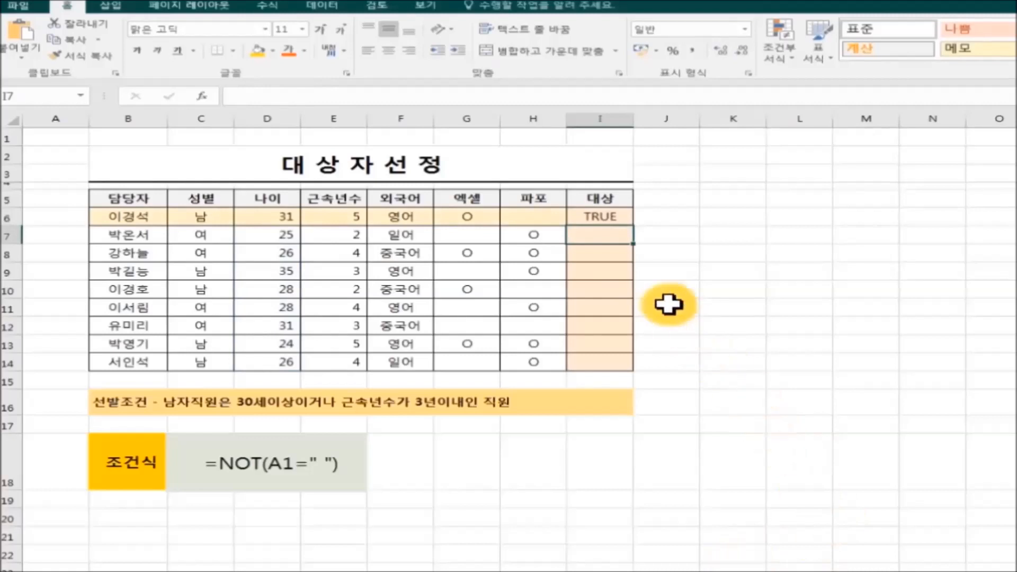
Fill the age-based NOT formula down the 대상 column from I6 through I14
left_click(614, 216)
left_click_drag(634, 225, 630, 368)
left_click(783, 424)
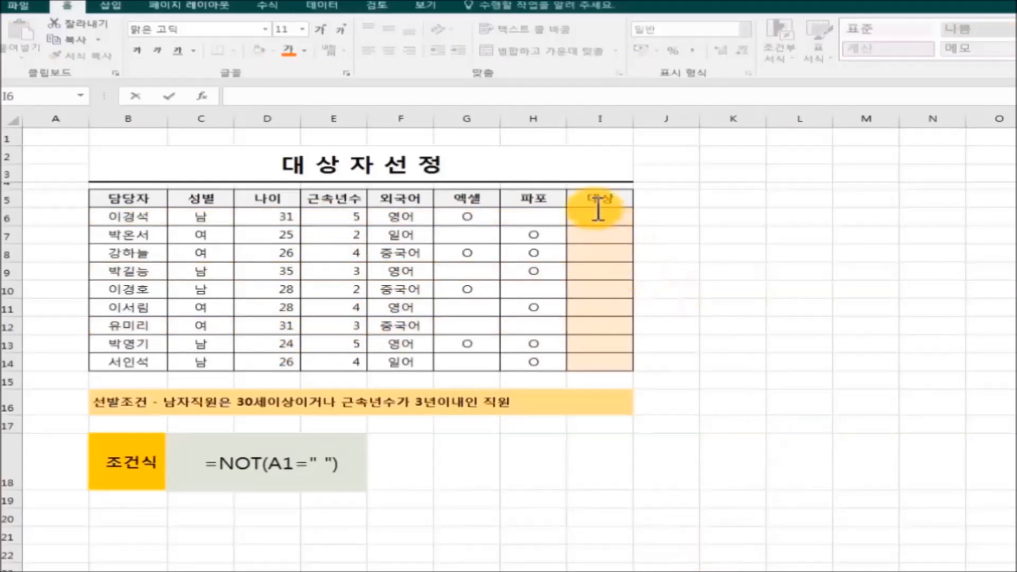
Enter the formula =NOT(근속년수>3) in the emptied cell I6 of the 대상 column
double_click(596, 217)
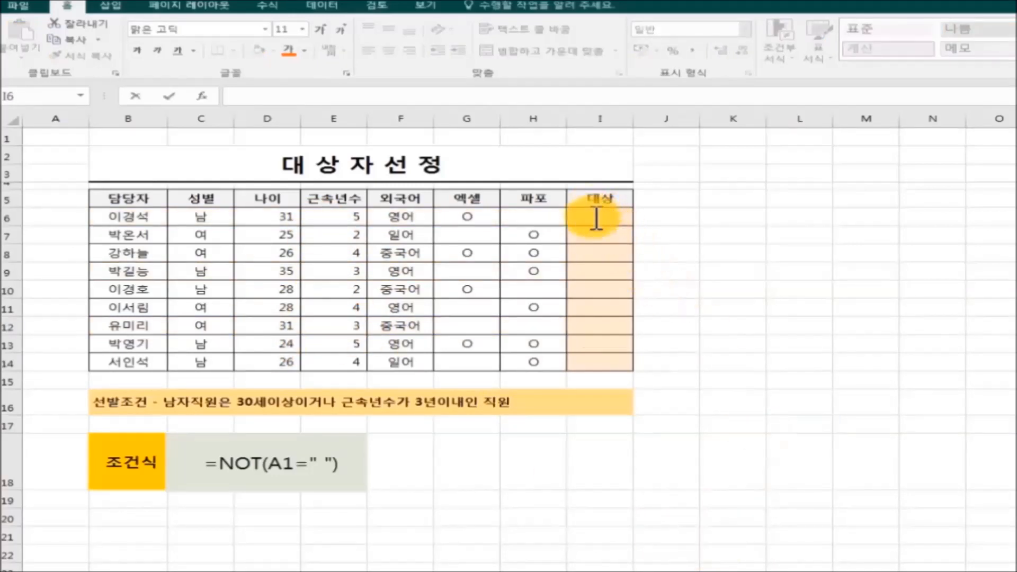
left_click(296, 97)
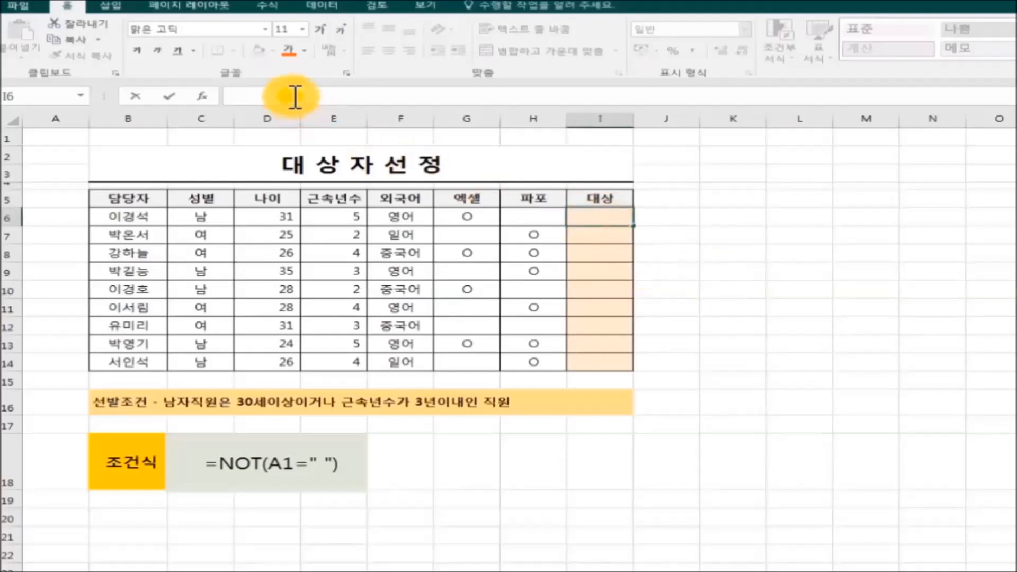
type("=")
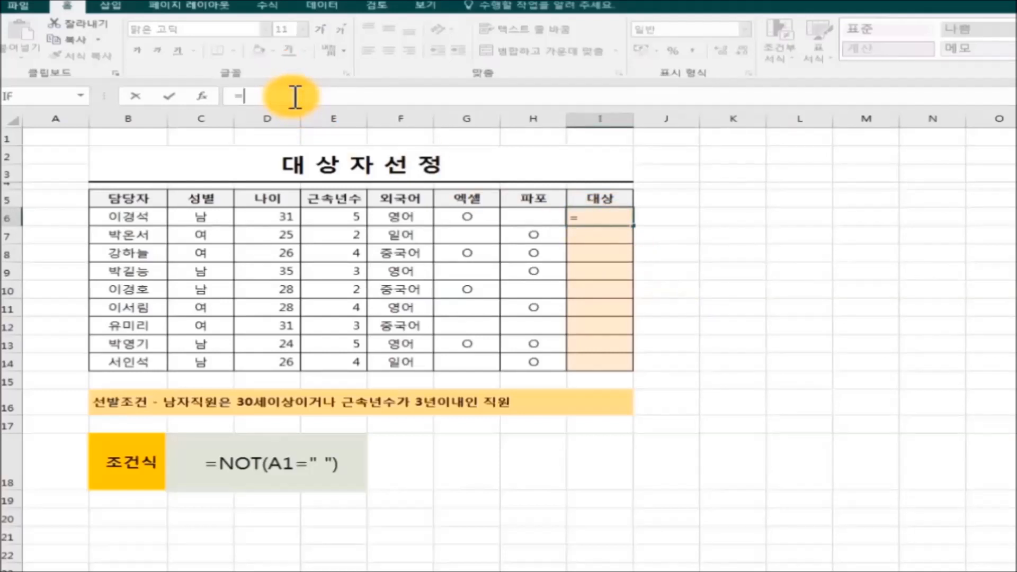
type("N")
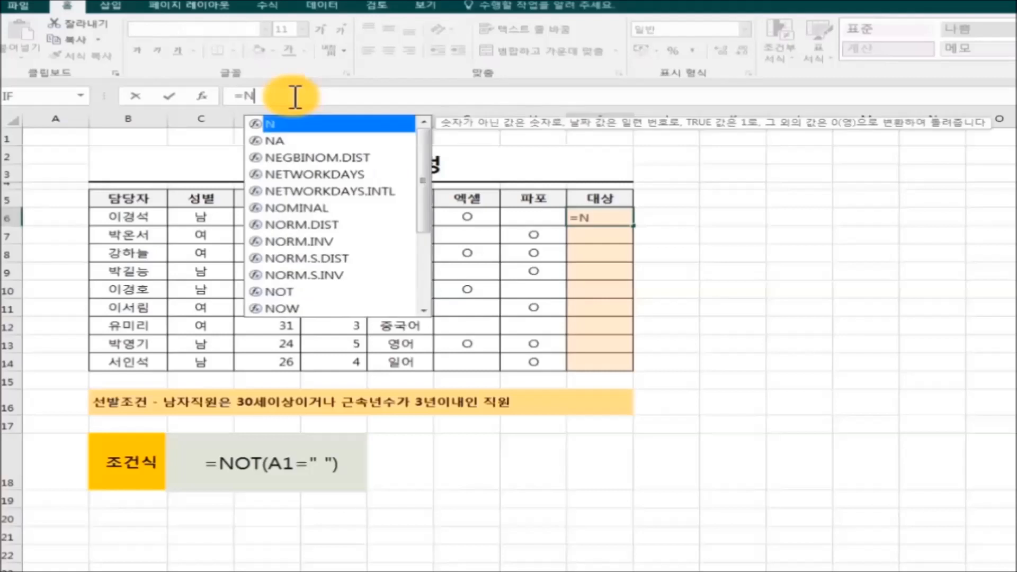
type("OT(")
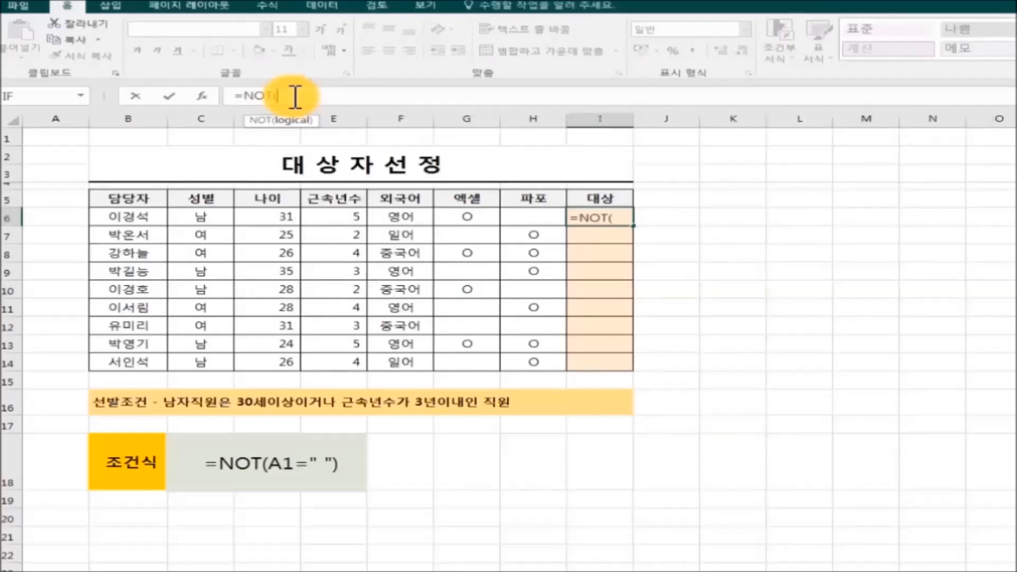
type("ㄱ근속년수")
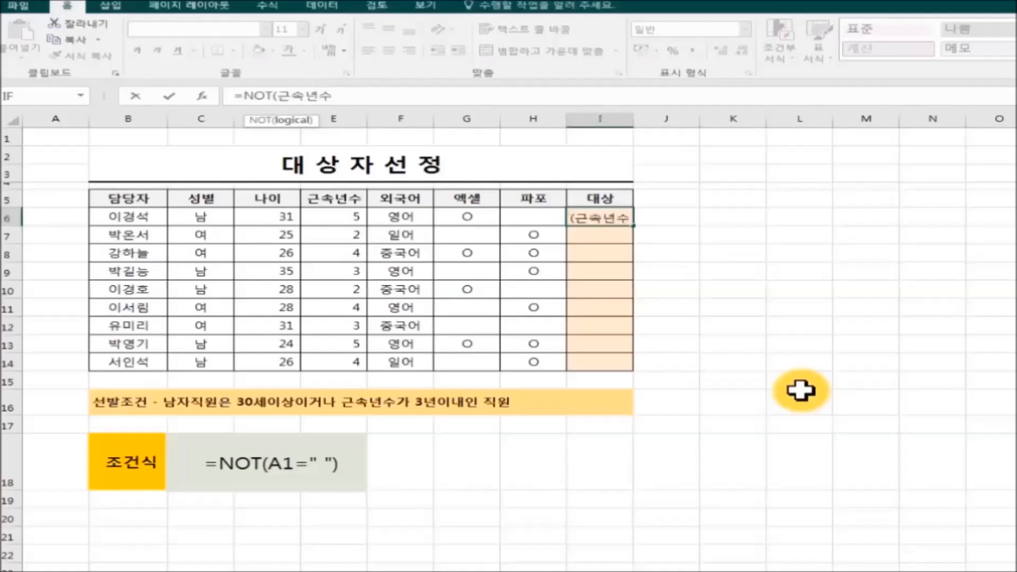
type(">")
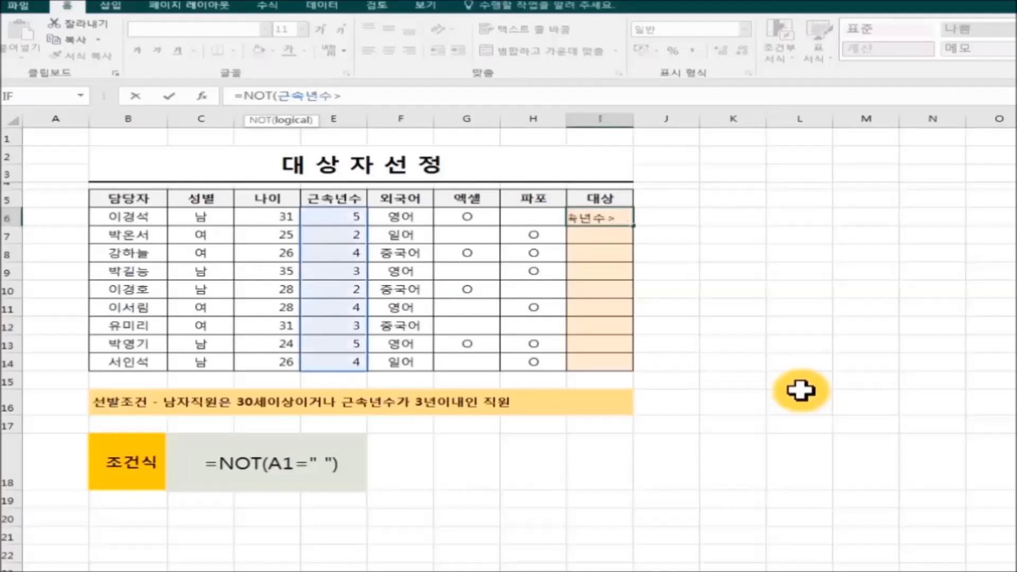
type("3)")
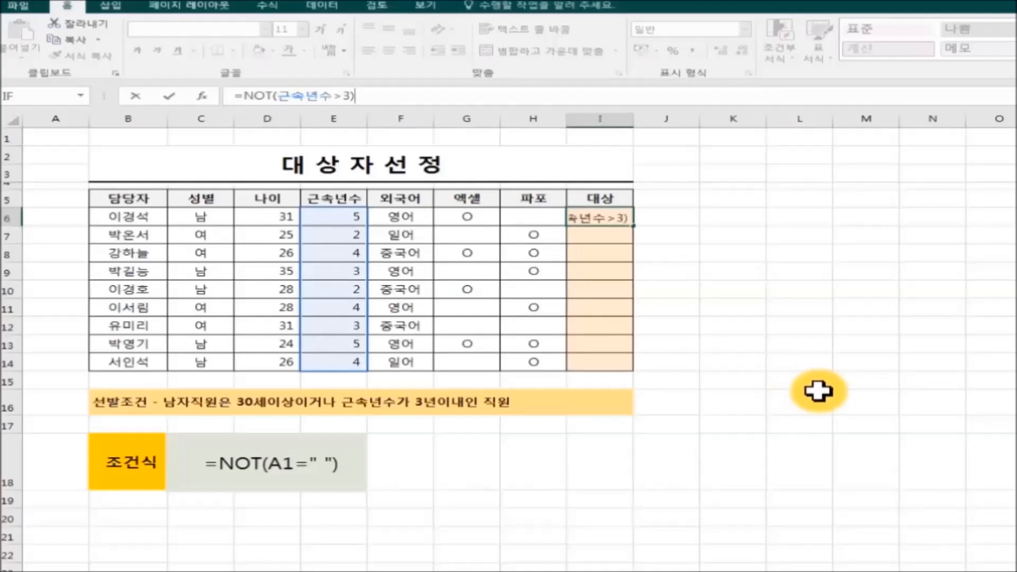
key("Return")
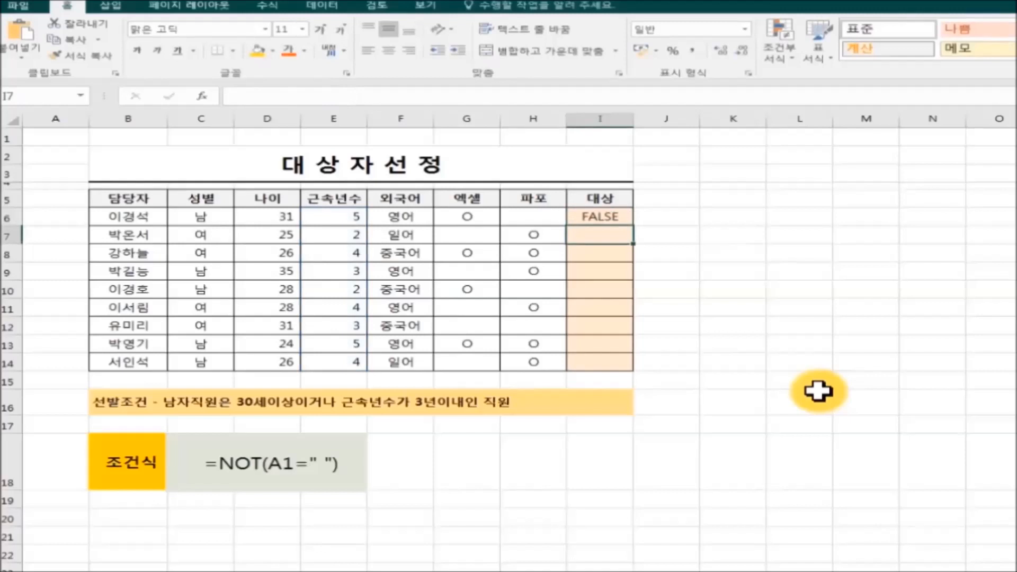
Fill the years-of-service NOT formula down the 대상 column from I6 through I14
left_click(609, 220)
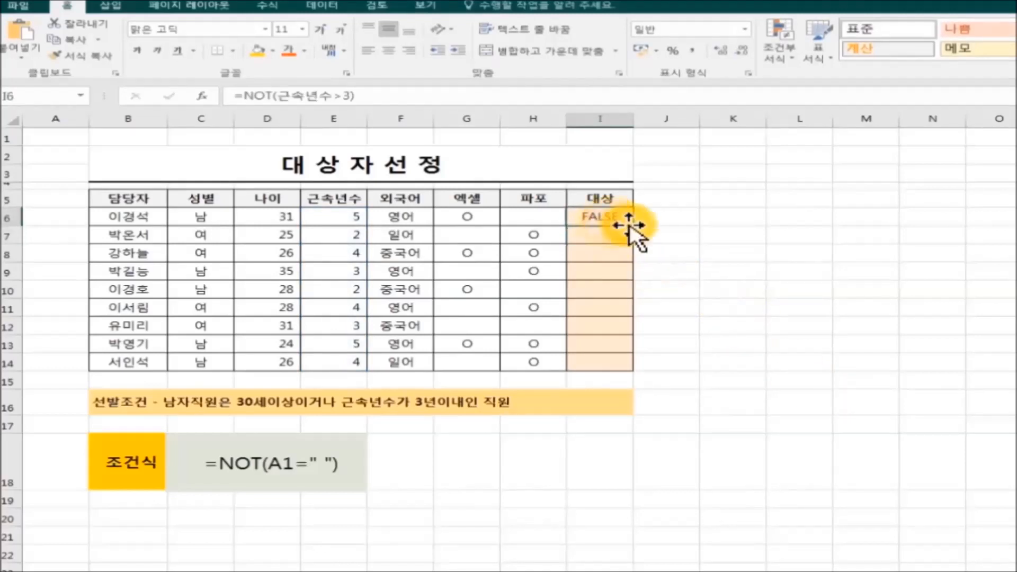
left_click_drag(636, 228, 636, 371)
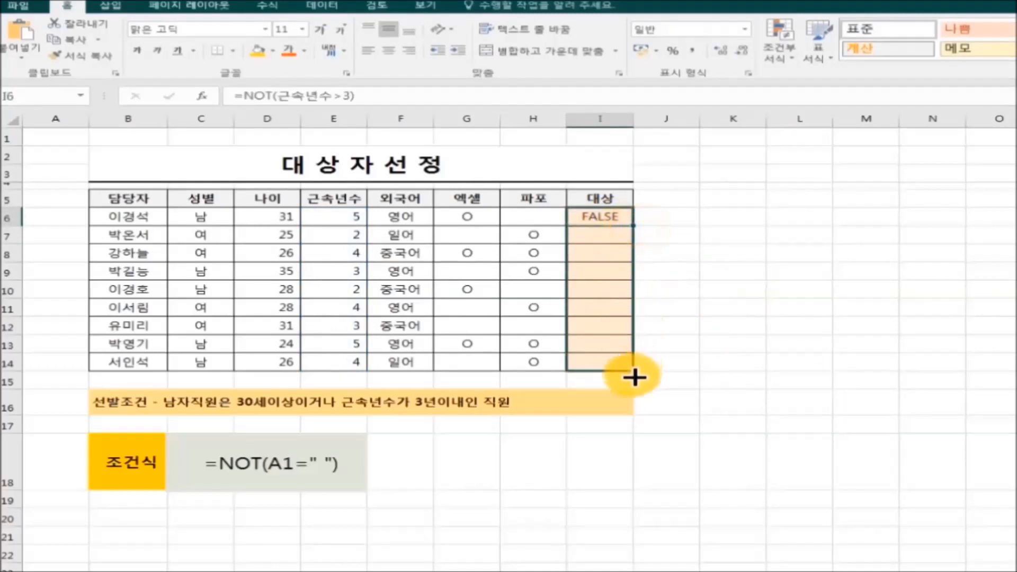
left_click(821, 431)
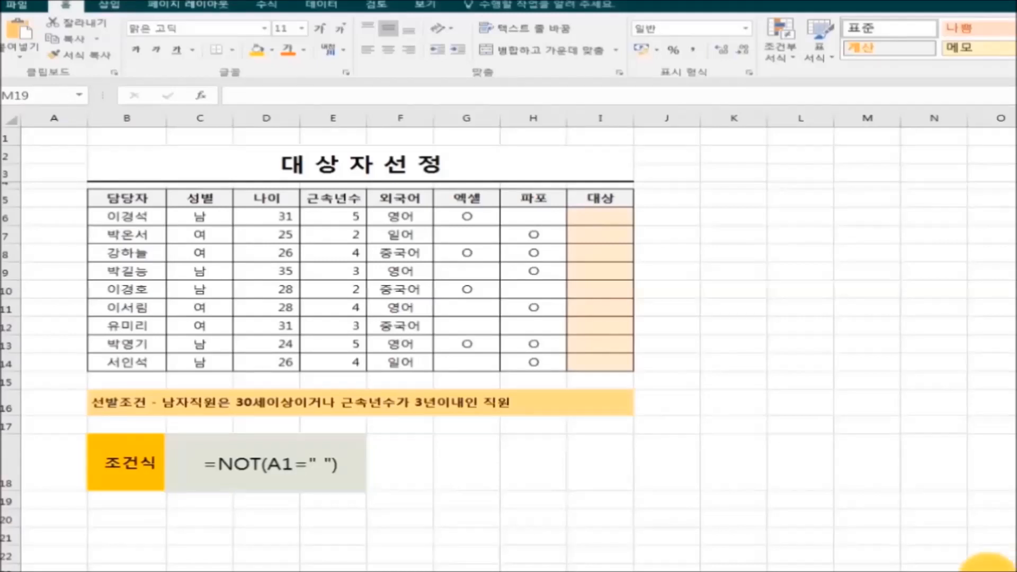
Start a NOT formula in cell I6 with a nested OR function whose first condition is 나이<30
left_click(597, 216)
left_click(254, 96)
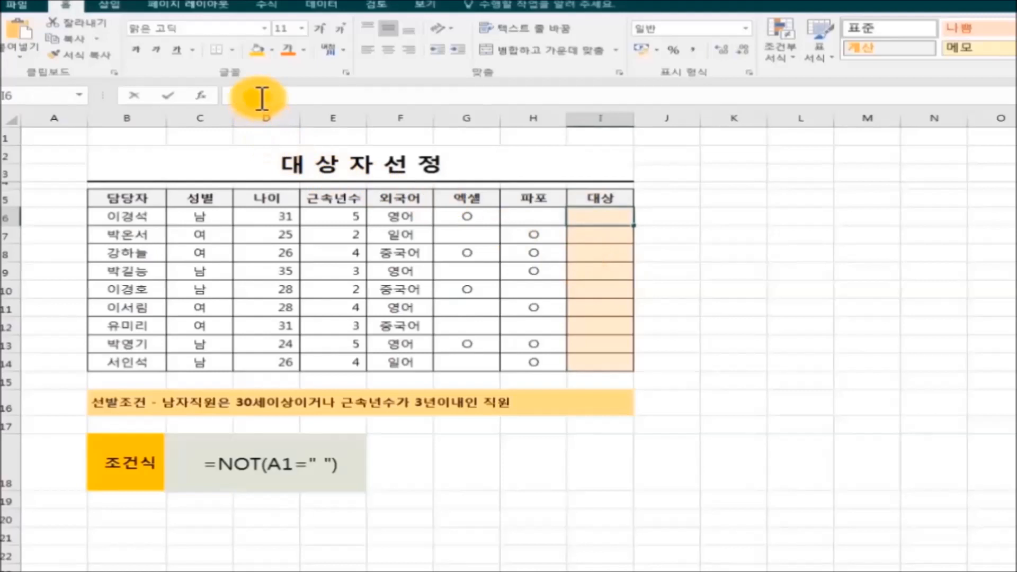
type("=")
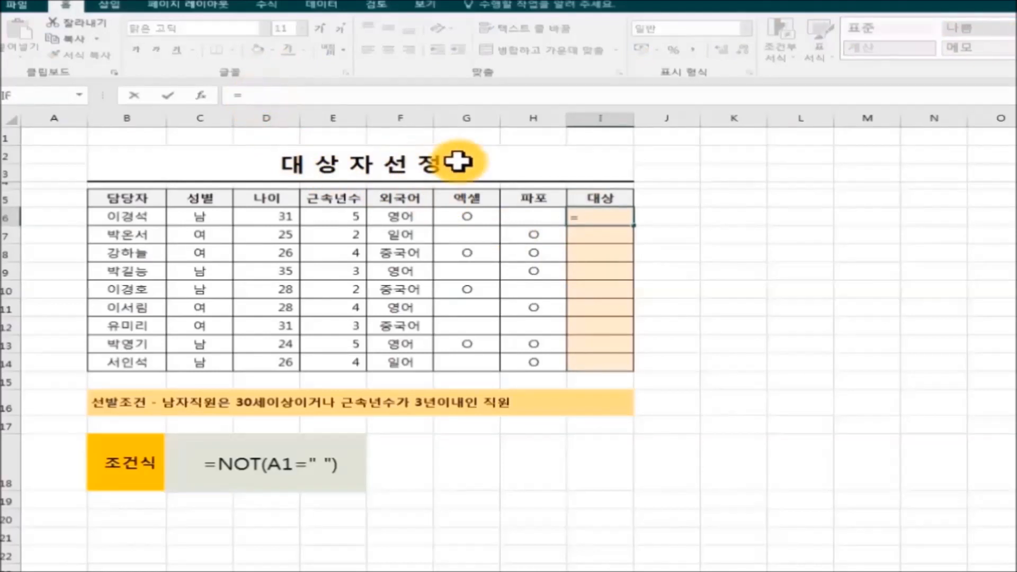
type("NOT(")
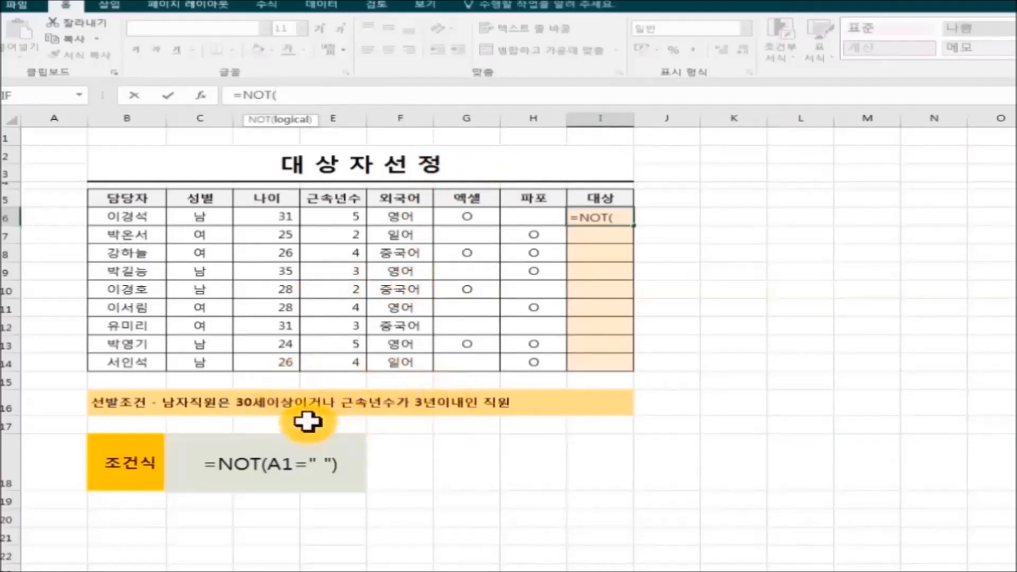
type("OR(")
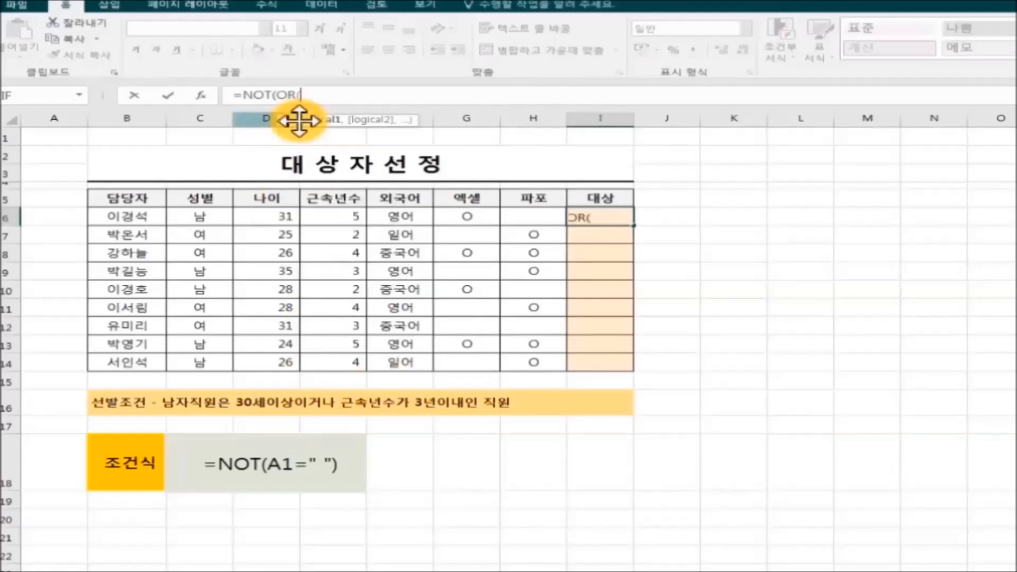
type("나이<30")
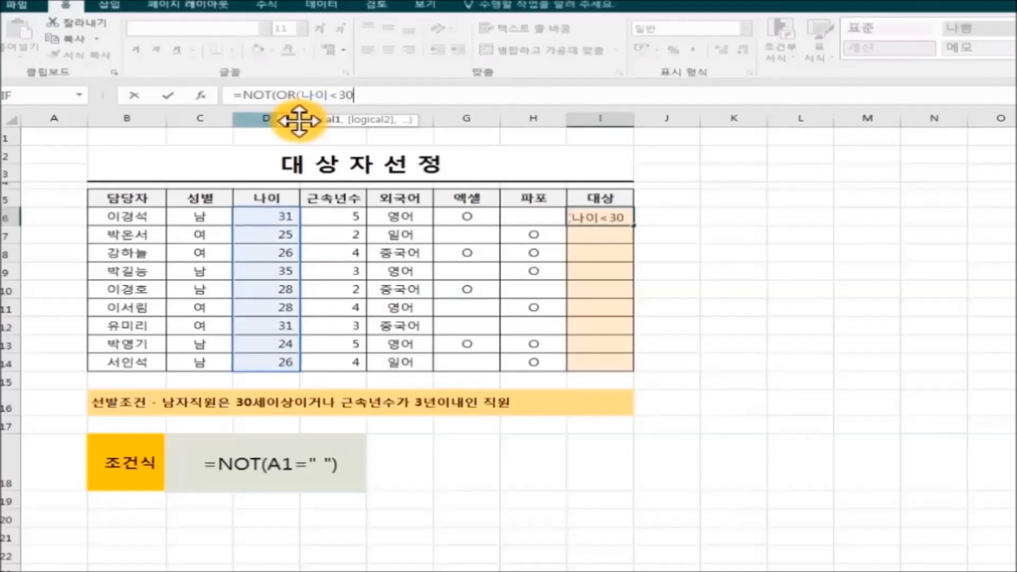
type(",")
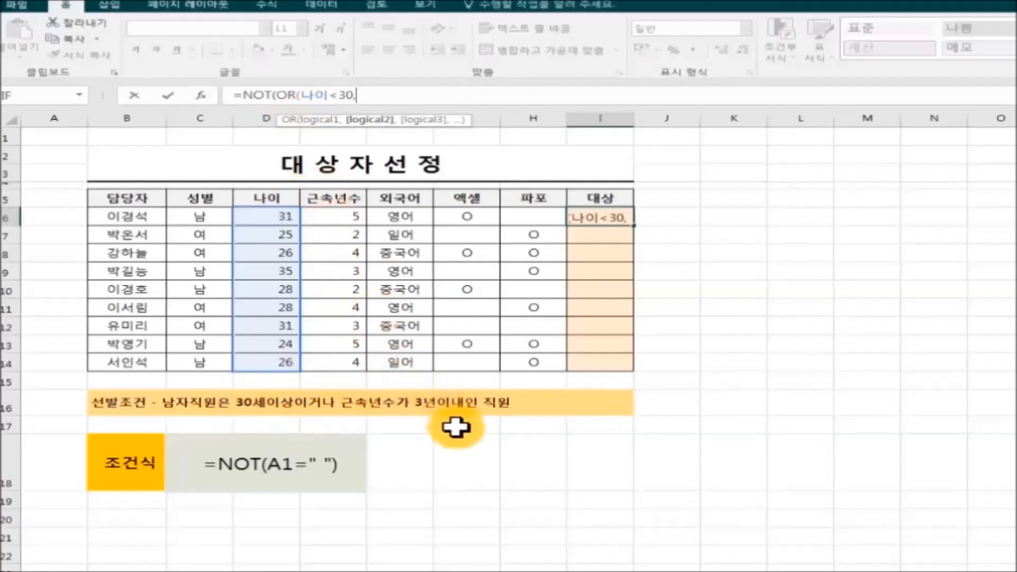
Add 근속년수>3 as the OR function's second condition and complete I6's formula as =NOT(OR(나이<30,근속년수>3))
type("근속ㄴ")
type("년수")
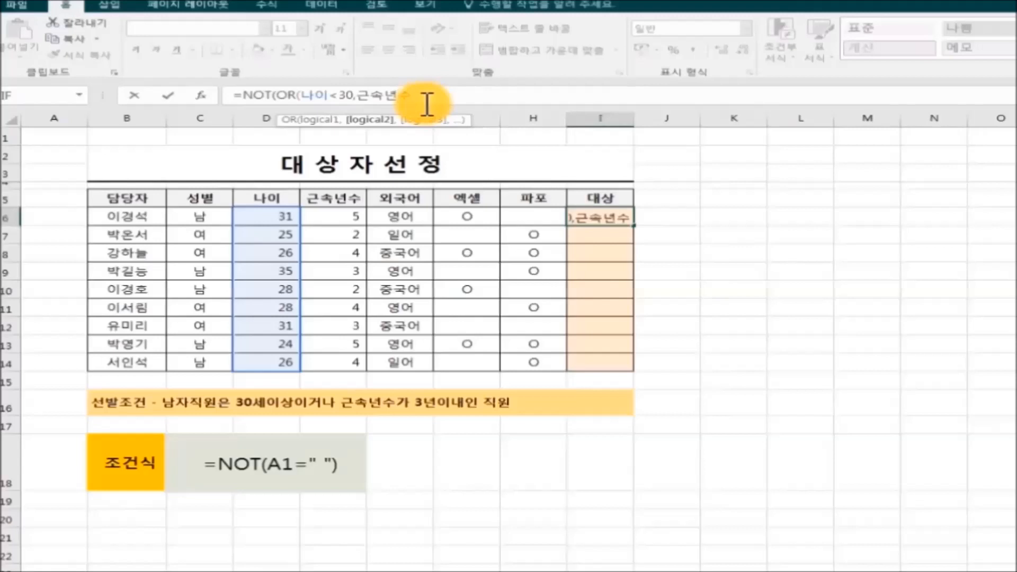
type(">")
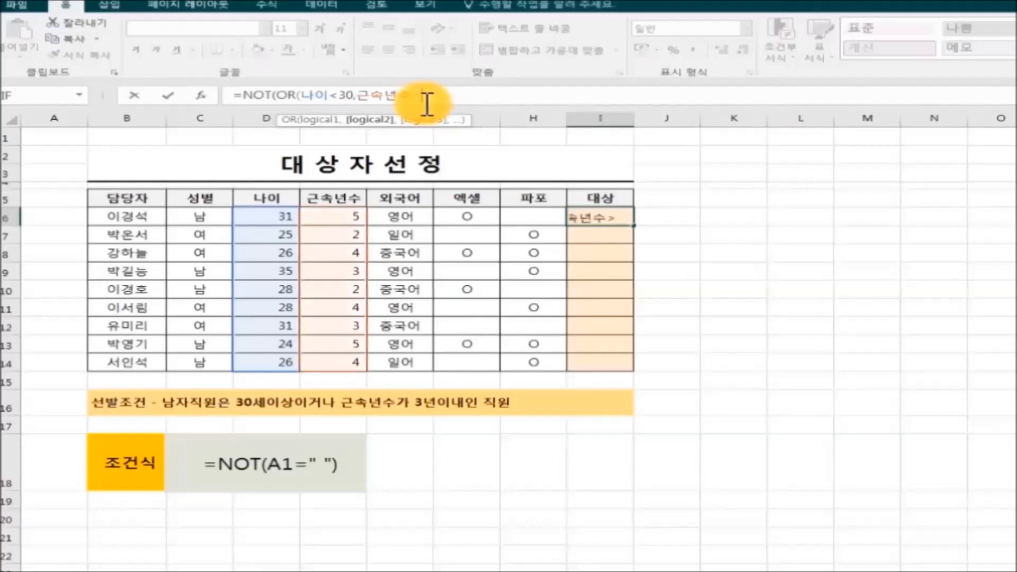
type("3")
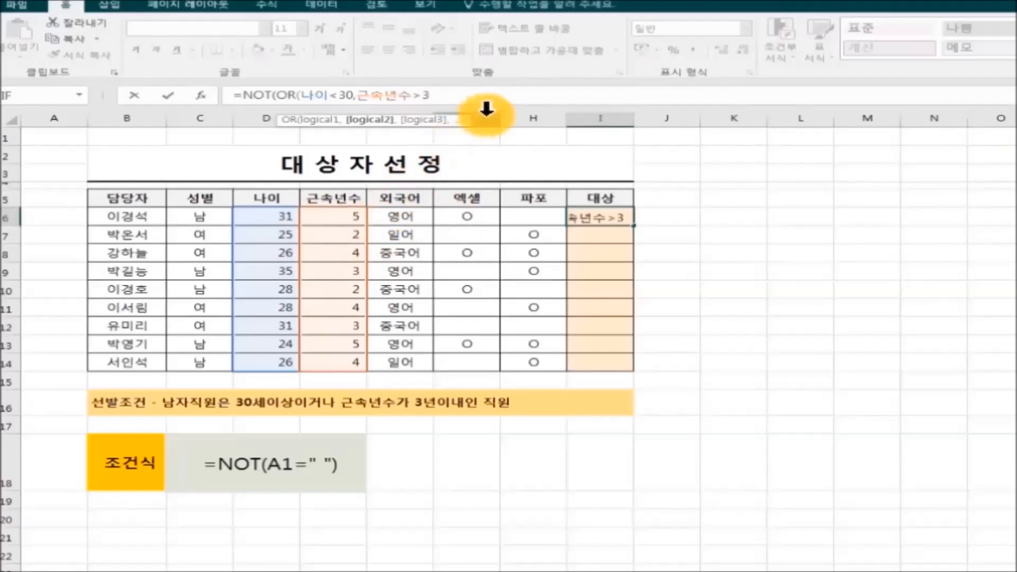
type("))")
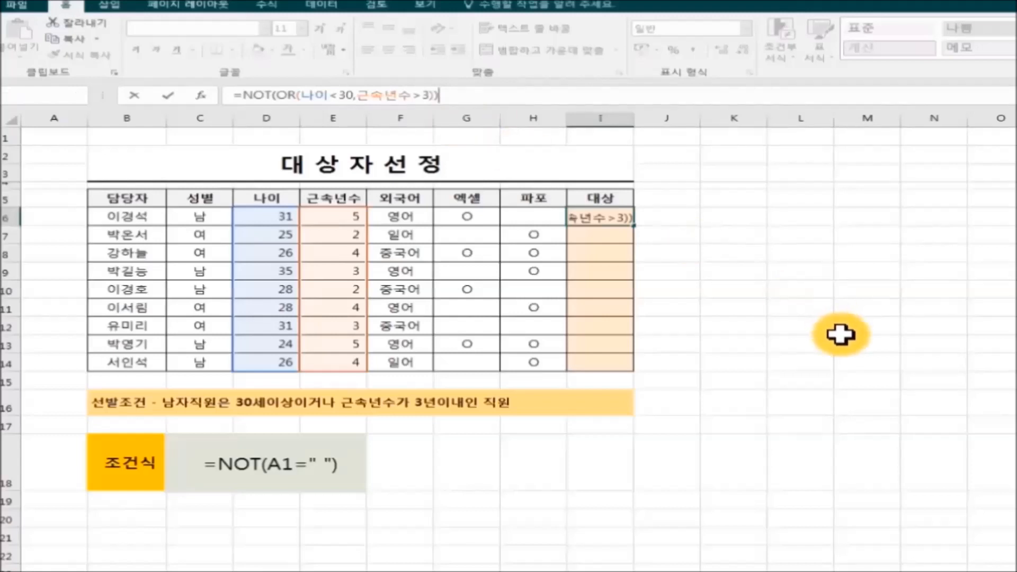
key("Return")
Fill the combined NOT and OR formula down the 대상 column from I6 through I14
left_click(629, 217)
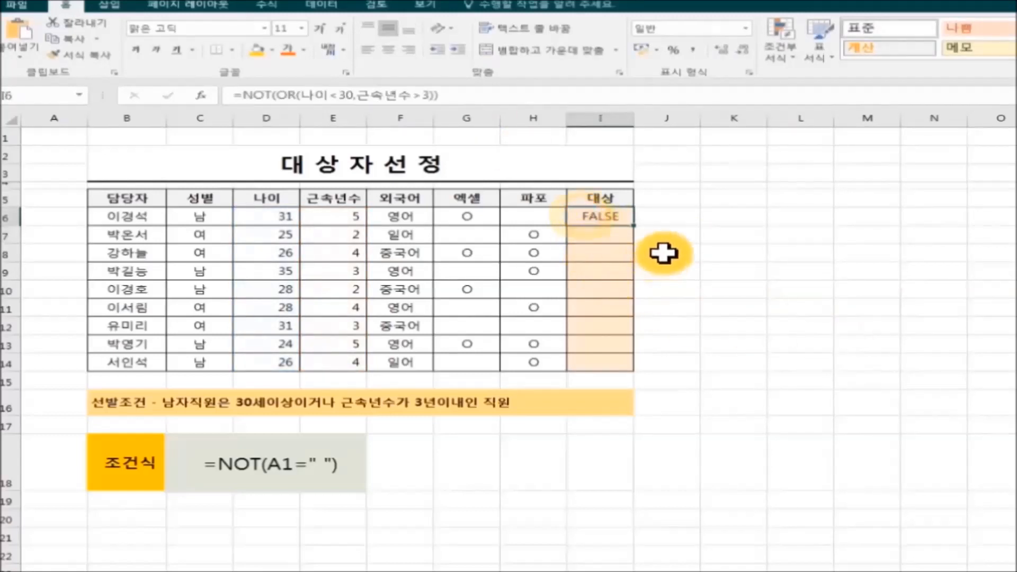
left_click_drag(635, 225, 638, 381)
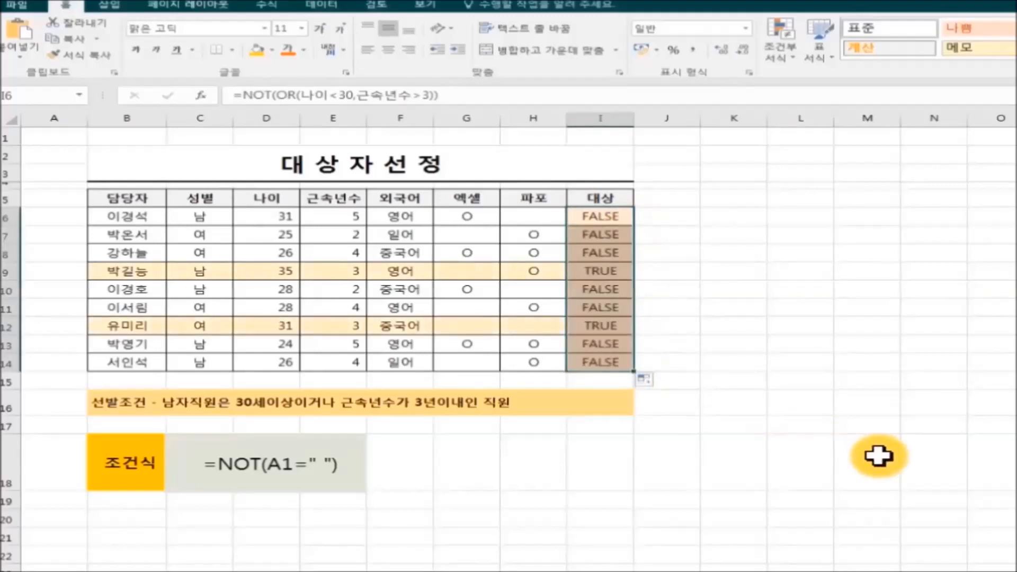
left_click(878, 456)
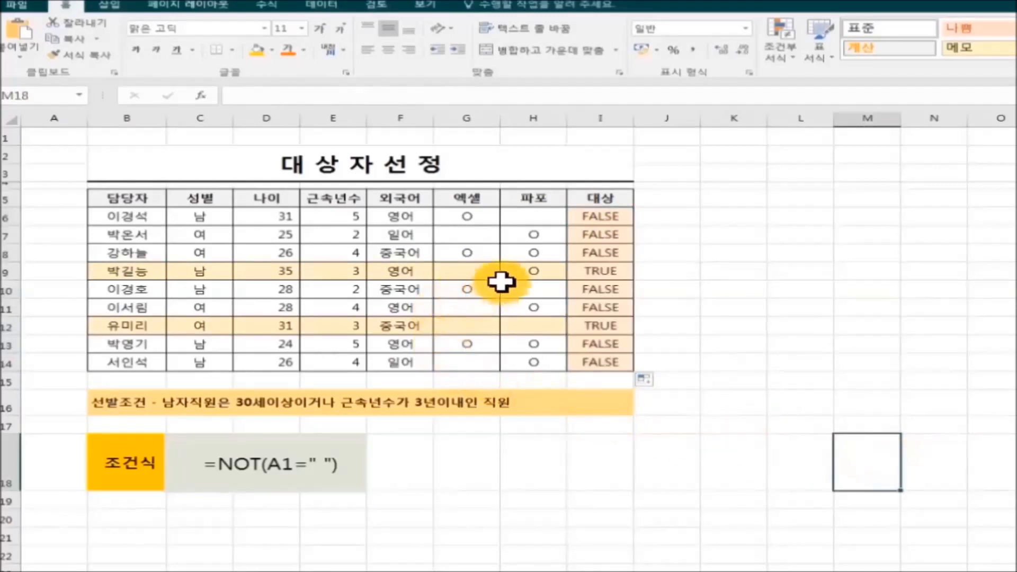